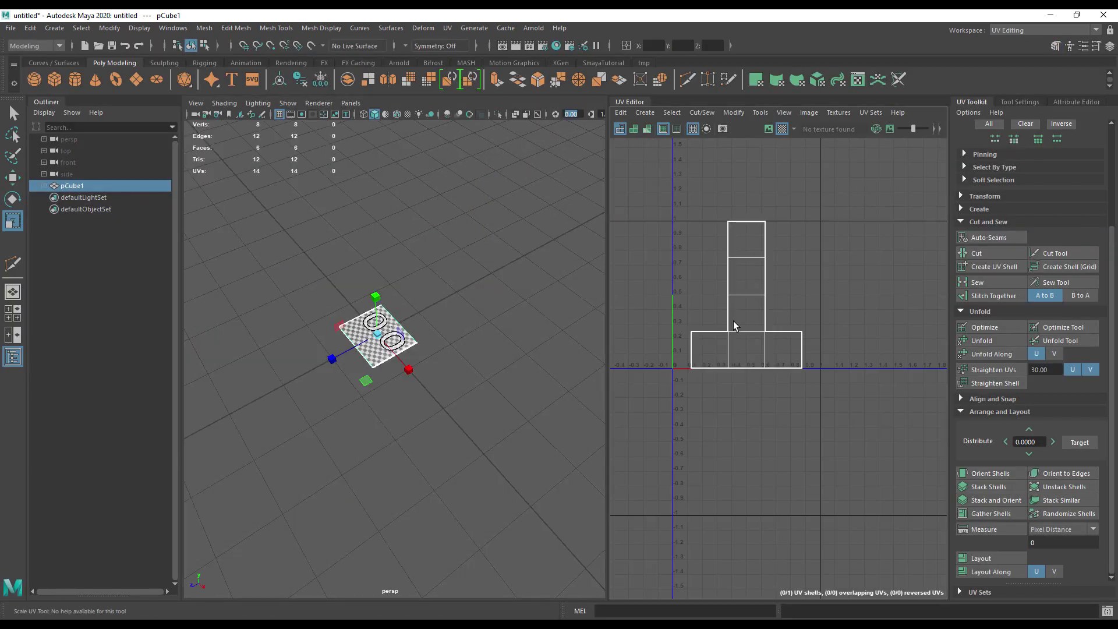
# - Scale the flattened cube up along its height and compare its faces with the checker map hidden and shown
pyautogui.scroll(5, 781, 349)
pyautogui.moveTo(374, 296); pyautogui.dragTo(373, 253)
pyautogui.keyDown('alt'); pyautogui.moveTo(384, 343); pyautogui.dragTo(349, 336); pyautogui.keyUp('alt')
pyautogui.keyDown('alt'); pyautogui.moveTo(350, 337); pyautogui.dragTo(522, 399, button='right'); pyautogui.keyUp('alt')
pyautogui.click(783, 128)
pyautogui.keyDown('alt'); pyautogui.moveTo(352, 280); pyautogui.dragTo(392, 282, button='right'); pyautogui.keyUp('alt')
pyautogui.click(783, 128)
pyautogui.keyDown('alt'); pyautogui.moveTo(514, 275); pyautogui.dragTo(459, 260); pyautogui.keyUp('alt')
pyautogui.keyDown('alt'); pyautogui.moveTo(459, 260); pyautogui.dragTo(534, 336, button='right'); pyautogui.keyUp('alt')
# - Try rotating the cube's entire UV shell, undo the rotation, and frame the cube
pyautogui.click(723, 257)
pyautogui.press('e')
pyautogui.scroll(-5, 746, 251)
pyautogui.keyDown('alt'); pyautogui.moveTo(743, 250); pyautogui.dragTo(740, 273, button='middle'); pyautogui.keyUp('alt')
pyautogui.moveTo(740, 273); pyautogui.dragTo(699, 256, button='right')
pyautogui.moveTo(777, 228); pyautogui.dragTo(813, 297)
pyautogui.keyDown('alt'); pyautogui.moveTo(309, 279); pyautogui.dragTo(437, 295, button='right'); pyautogui.keyUp('alt')
pyautogui.hotkey('ctrl', 'z')
pyautogui.keyDown('alt'); pyautogui.moveTo(453, 396); pyautogui.dragTo(402, 438); pyautogui.keyUp('alt')
pyautogui.press('f')
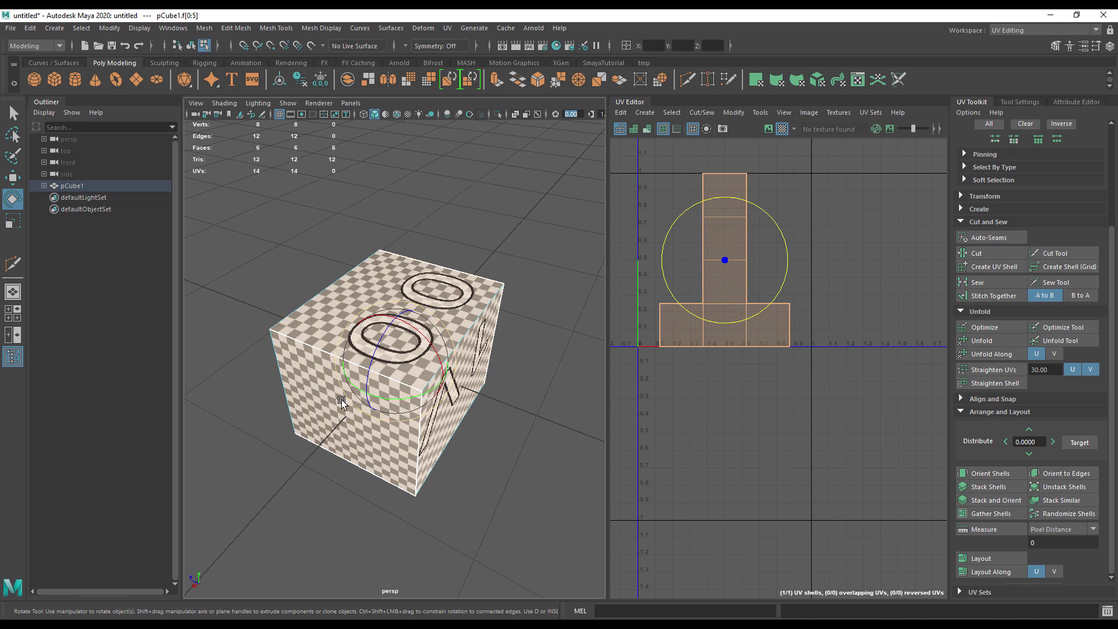
# - Select individual faces of the cube's UV layout in turn to match each one to its side in 3D
pyautogui.click(788, 195)
pyautogui.rightClick(722, 233)
pyautogui.moveTo(722, 243); pyautogui.dragTo(725, 240, button='right')
pyautogui.click(725, 240)
pyautogui.keyDown('alt'); pyautogui.moveTo(464, 301); pyautogui.dragTo(377, 312); pyautogui.keyUp('alt')
pyautogui.click(721, 331)
pyautogui.click(687, 331)
pyautogui.keyDown('alt'); pyautogui.moveTo(519, 356); pyautogui.dragTo(470, 389); pyautogui.keyUp('alt')
pyautogui.click(544, 379)
# - Hide the checker map and examine how the cube's sides and seam edges correspond to the UV layout
pyautogui.click(781, 129)
pyautogui.keyDown('alt'); pyautogui.moveTo(471, 341); pyautogui.dragTo(484, 330); pyautogui.keyUp('alt')
pyautogui.keyDown('alt'); pyautogui.moveTo(484, 330); pyautogui.dragTo(521, 333, button='right'); pyautogui.keyUp('alt')
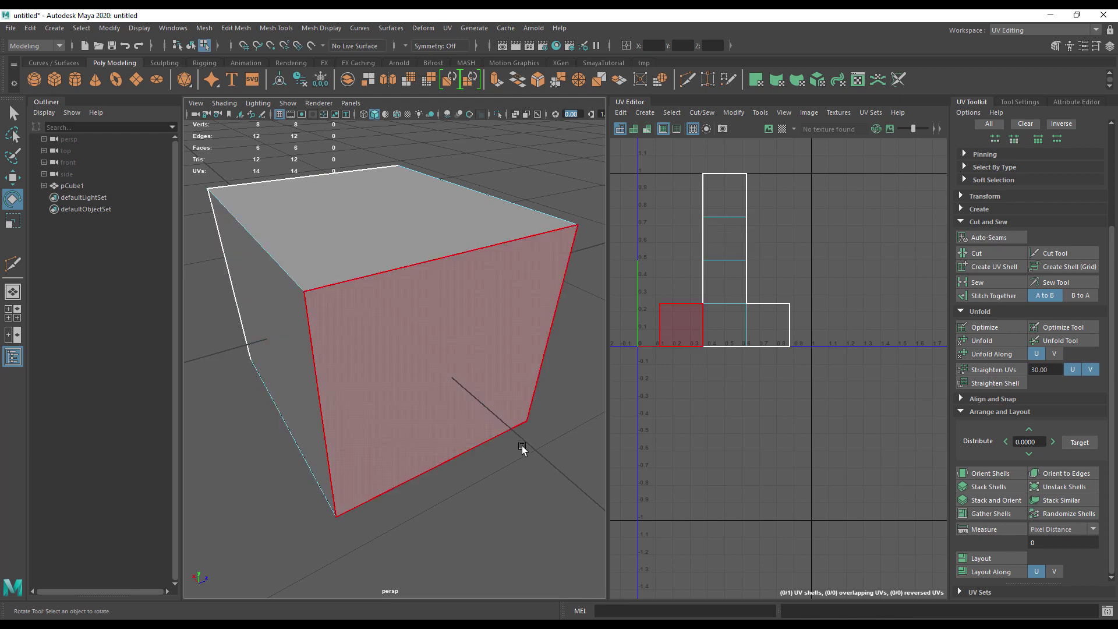
pyautogui.keyDown('alt'); pyautogui.moveTo(430, 461); pyautogui.dragTo(559, 454); pyautogui.keyUp('alt')
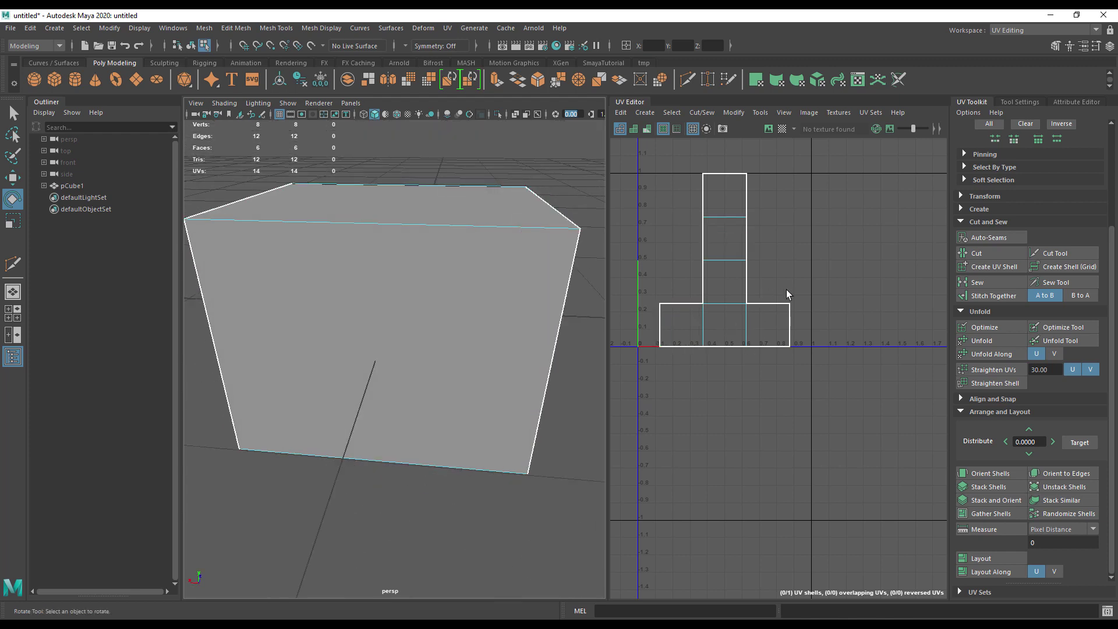
pyautogui.keyDown('alt'); pyautogui.moveTo(429, 362); pyautogui.dragTo(487, 378); pyautogui.keyUp('alt')
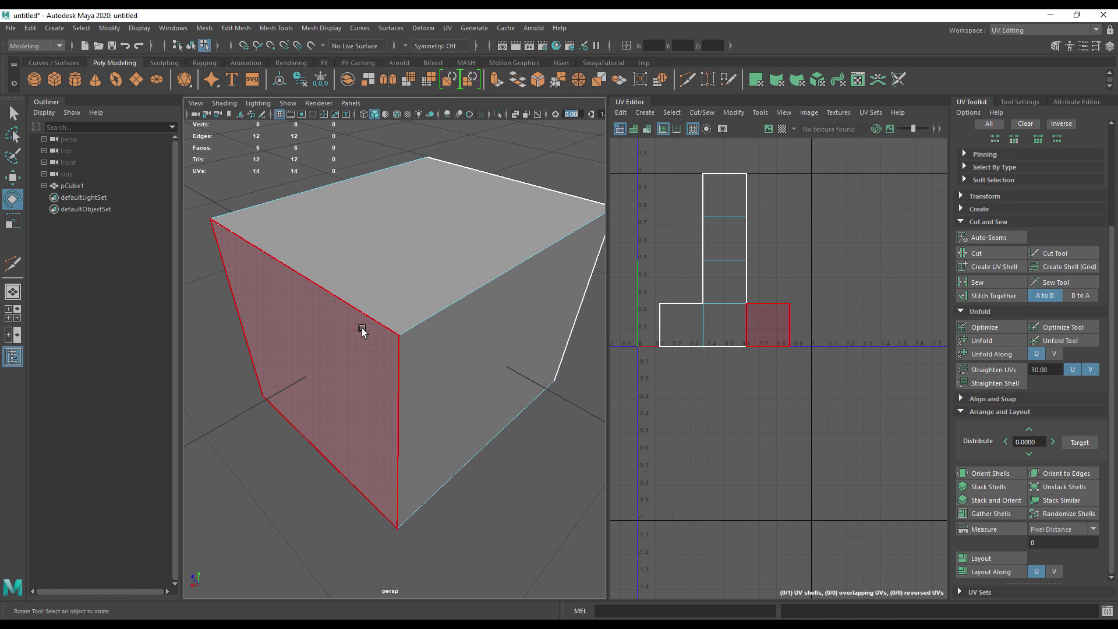
# - Delete the cube and create a polygon sphere in its place, framed in the view
pyautogui.moveTo(400, 258); pyautogui.dragTo(419, 256, button='right')
pyautogui.press('Delete')
pyautogui.click(34, 79)
pyautogui.press('f')
# - Show the checker map on the sphere and examine the texture stretching around its upper pole
pyautogui.click(779, 130)
pyautogui.scroll(10, 507, 259)
pyautogui.keyDown('alt'); pyautogui.moveTo(338, 344); pyautogui.dragTo(352, 440, button='middle'); pyautogui.keyUp('alt')
pyautogui.keyDown('alt'); pyautogui.moveTo(351, 437); pyautogui.dragTo(311, 463); pyautogui.keyUp('alt')
pyautogui.keyDown('alt'); pyautogui.moveTo(369, 278); pyautogui.dragTo(373, 305); pyautogui.keyUp('alt')
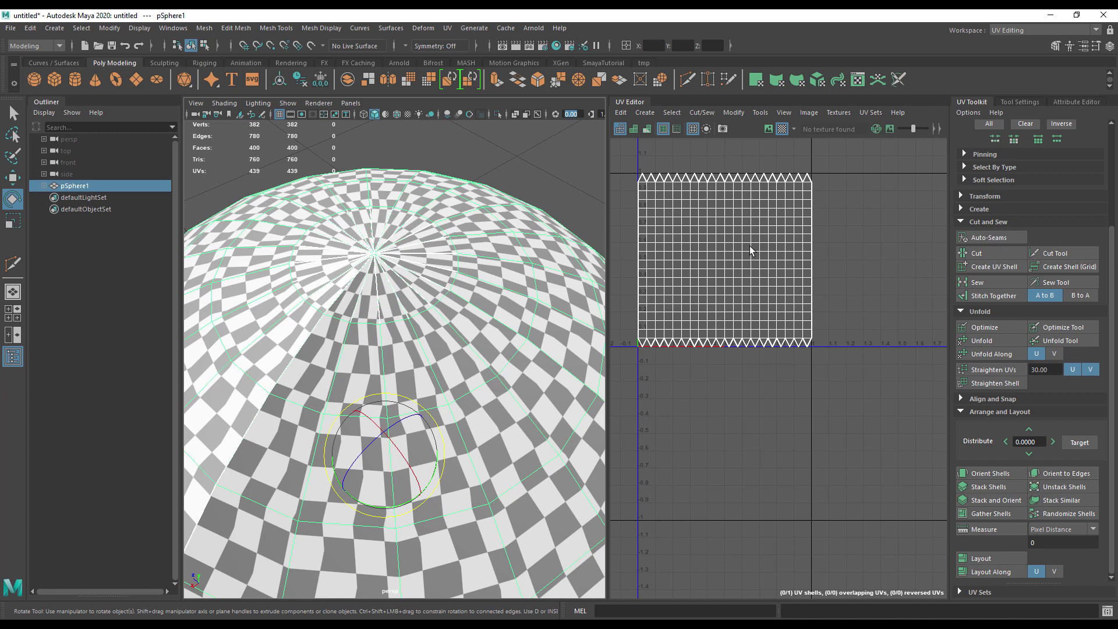
# - Replace the checker map with the UV distortion display and examine the sphere's poles and seam
pyautogui.click(783, 129)
pyautogui.click(647, 128)
pyautogui.keyDown('alt'); pyautogui.moveTo(488, 360); pyautogui.dragTo(497, 292, button='middle'); pyautogui.keyUp('alt')
pyautogui.keyDown('alt'); pyautogui.moveTo(413, 270); pyautogui.dragTo(402, 175); pyautogui.keyUp('alt')
pyautogui.keyDown('alt'); pyautogui.moveTo(379, 240); pyautogui.dragTo(330, 219, button='right'); pyautogui.keyUp('alt')
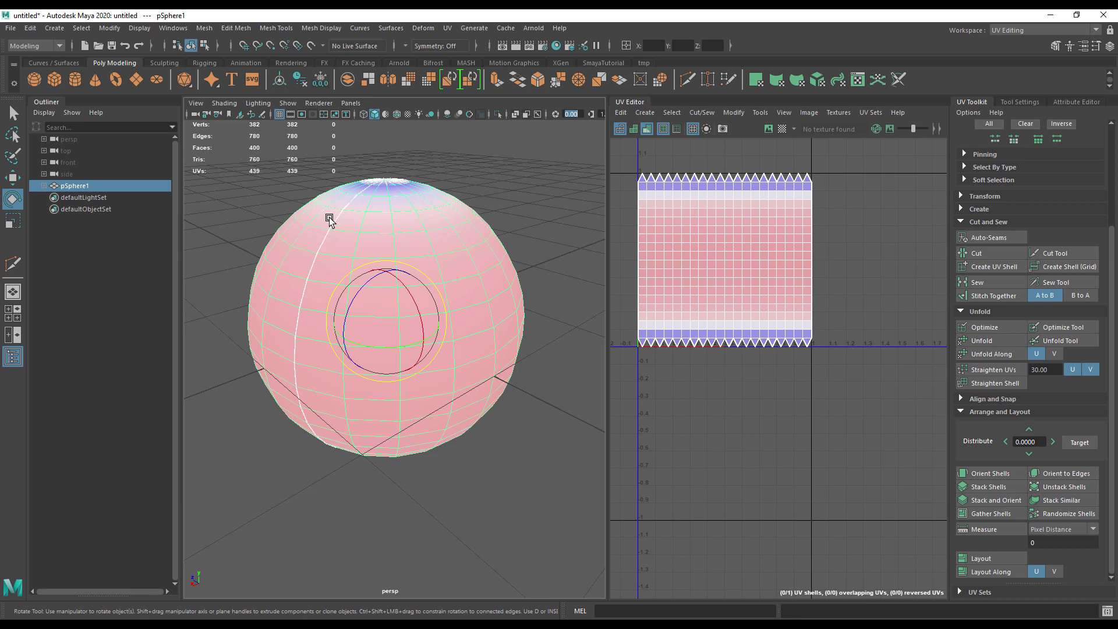
pyautogui.keyDown('alt'); pyautogui.moveTo(425, 259); pyautogui.dragTo(424, 192); pyautogui.keyUp('alt')
pyautogui.keyDown('alt'); pyautogui.moveTo(582, 327); pyautogui.dragTo(507, 431); pyautogui.keyUp('alt')
# - Select all edges in the sphere's UV layout and sew them together
pyautogui.keyDown('alt'); pyautogui.moveTo(711, 254); pyautogui.dragTo(774, 314, button='middle'); pyautogui.keyUp('alt')
pyautogui.keyDown('alt'); pyautogui.moveTo(774, 315); pyautogui.dragTo(829, 323, button='right'); pyautogui.keyUp('alt')
pyautogui.keyDown('alt'); pyautogui.moveTo(829, 323); pyautogui.dragTo(798, 312, button='middle'); pyautogui.keyUp('alt')
pyautogui.rightClick(777, 285)
pyautogui.click(828, 285)
pyautogui.moveTo(629, 171); pyautogui.dragTo(930, 487)
pyautogui.click(974, 283)
# - Examine the distortion on the sewn sphere with all of its UVs selected
pyautogui.keyDown('alt'); pyautogui.moveTo(303, 374); pyautogui.dragTo(445, 392); pyautogui.keyUp('alt')
pyautogui.rightClick(731, 212)
pyautogui.click(731, 216)
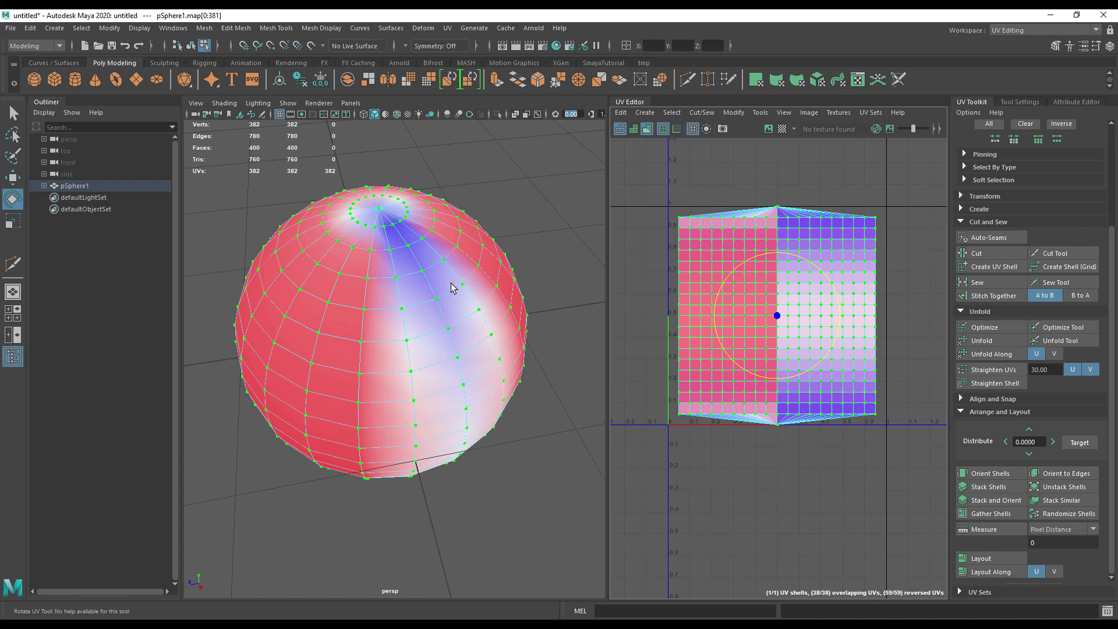
pyautogui.keyDown('alt'); pyautogui.moveTo(402, 282); pyautogui.dragTo(402, 224); pyautogui.keyUp('alt')
pyautogui.keyDown('alt'); pyautogui.moveTo(387, 430); pyautogui.dragTo(399, 434); pyautogui.keyUp('alt')
# - Hide the distortion display and cut the sphere's UVs along two horizontal edge loops, separating a top and a bottom cap
pyautogui.moveTo(387, 314); pyautogui.dragTo(379, 275, button='right')
pyautogui.click(385, 277)
pyautogui.click(647, 129)
pyautogui.keyDown('alt'); pyautogui.moveTo(477, 340); pyautogui.dragTo(480, 320); pyautogui.keyUp('alt')
pyautogui.keyDown('alt'); pyautogui.moveTo(349, 297); pyautogui.dragTo(369, 307); pyautogui.keyUp('alt')
pyautogui.keyDown('alt'); pyautogui.moveTo(460, 310); pyautogui.dragTo(442, 292); pyautogui.keyUp('alt')
pyautogui.keyDown('shift'); pyautogui.doubleClick(401, 429); pyautogui.keyUp('shift')
pyautogui.moveTo(403, 408)
pyautogui.keyDown('alt'); pyautogui.mouseDown()
pyautogui.moveTo(416, 383)
pyautogui.moveTo(420, 418)
pyautogui.mouseUp(); pyautogui.keyUp('alt')
pyautogui.click(988, 253)
# - Inspect the cut sphere and select its top, bottom and middle UV shells in turn
pyautogui.scroll(4, 865, 289)
pyautogui.moveTo(418, 244); pyautogui.dragTo(474, 230, button='right')
pyautogui.click(464, 264)
pyautogui.keyDown('alt'); pyautogui.moveTo(487, 279); pyautogui.dragTo(499, 242); pyautogui.keyUp('alt')
pyautogui.keyDown('alt'); pyautogui.moveTo(291, 347); pyautogui.dragTo(250, 370); pyautogui.keyUp('alt')
pyautogui.keyDown('alt'); pyautogui.moveTo(443, 391); pyautogui.dragTo(402, 412); pyautogui.keyUp('alt')
pyautogui.moveTo(732, 223); pyautogui.dragTo(699, 219, button='right')
pyautogui.click(702, 224)
pyautogui.click(717, 439)
pyautogui.click(709, 350)
# - Move the top cap's UV shell upward and the bottom cap's shell downward, away from the middle band
pyautogui.click(713, 228)
pyautogui.press('w')
pyautogui.moveTo(743, 196); pyautogui.dragTo(743, 171)
pyautogui.click(739, 427)
pyautogui.moveTo(745, 405); pyautogui.dragTo(747, 444)
pyautogui.click(777, 344)
pyautogui.keyDown('alt'); pyautogui.moveTo(744, 372); pyautogui.dragTo(751, 397, button='middle'); pyautogui.keyUp('alt')
pyautogui.keyDown('alt'); pyautogui.moveTo(751, 397); pyautogui.dragTo(676, 376, button='right'); pyautogui.keyUp('alt')
# - Unfold the top cap and bottom cap UV shells one after the other
pyautogui.click(783, 269)
pyautogui.click(982, 340)
pyautogui.click(768, 502)
pyautogui.click(983, 342)
# - Move the unfolded bottom cap further down and the unfolded top cap further up, clear of the middle band
pyautogui.moveTo(775, 441); pyautogui.dragTo(776, 501)
pyautogui.click(775, 204)
pyautogui.moveTo(775, 204); pyautogui.dragTo(775, 128)
pyautogui.keyDown('alt'); pyautogui.moveTo(435, 375); pyautogui.dragTo(632, 433); pyautogui.keyUp('alt')
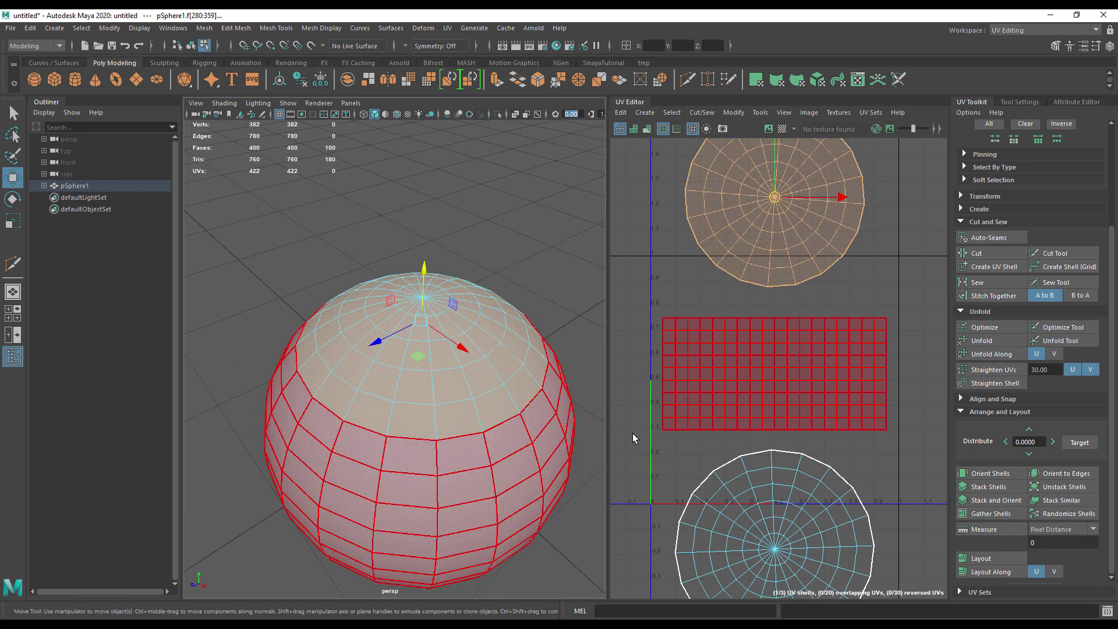
# - Show the checker map on the sphere and scale down the top cap's UV shell, comparing its squares with the band's
pyautogui.click(432, 376)
pyautogui.click(784, 130)
pyautogui.keyDown('alt'); pyautogui.moveTo(482, 390); pyautogui.dragTo(466, 458); pyautogui.keyUp('alt')
pyautogui.keyDown('alt'); pyautogui.moveTo(466, 457); pyautogui.dragTo(568, 431, button='right'); pyautogui.keyUp('alt')
pyautogui.keyDown('alt'); pyautogui.moveTo(567, 432); pyautogui.dragTo(836, 185); pyautogui.keyUp('alt')
pyautogui.moveTo(776, 161); pyautogui.dragTo(786, 319)
pyautogui.press('r')
pyautogui.moveTo(781, 361); pyautogui.dragTo(731, 369)
pyautogui.keyDown('alt'); pyautogui.moveTo(414, 436); pyautogui.dragTo(426, 308); pyautogui.keyUp('alt')
pyautogui.keyDown('alt'); pyautogui.moveTo(417, 414); pyautogui.dragTo(407, 483); pyautogui.keyUp('alt')
pyautogui.keyDown('alt'); pyautogui.moveTo(367, 385); pyautogui.dragTo(394, 392); pyautogui.keyUp('alt')
# - Turn on the UV distortion display and examine the sphere's caps and middle band from several sides
pyautogui.click(646, 129)
pyautogui.keyDown('alt'); pyautogui.moveTo(523, 359); pyautogui.dragTo(483, 343, button='middle'); pyautogui.keyUp('alt')
pyautogui.keyDown('alt'); pyautogui.moveTo(455, 342); pyautogui.dragTo(417, 347, button='right'); pyautogui.keyUp('alt')
pyautogui.keyDown('alt'); pyautogui.moveTo(554, 320); pyautogui.dragTo(522, 321); pyautogui.keyUp('alt')
pyautogui.keyDown('alt'); pyautogui.moveTo(386, 503); pyautogui.dragTo(528, 385); pyautogui.keyUp('alt')
pyautogui.keyDown('alt'); pyautogui.moveTo(435, 425); pyautogui.dragTo(282, 357); pyautogui.keyUp('alt')
pyautogui.keyDown('alt'); pyautogui.moveTo(452, 413); pyautogui.dragTo(303, 404); pyautogui.keyUp('alt')
# - Bring the top cap's UV shell into close view and widen the UV Editor
pyautogui.moveTo(690, 348); pyautogui.dragTo(673, 337, button='right')
pyautogui.click(729, 342)
pyautogui.press('w')
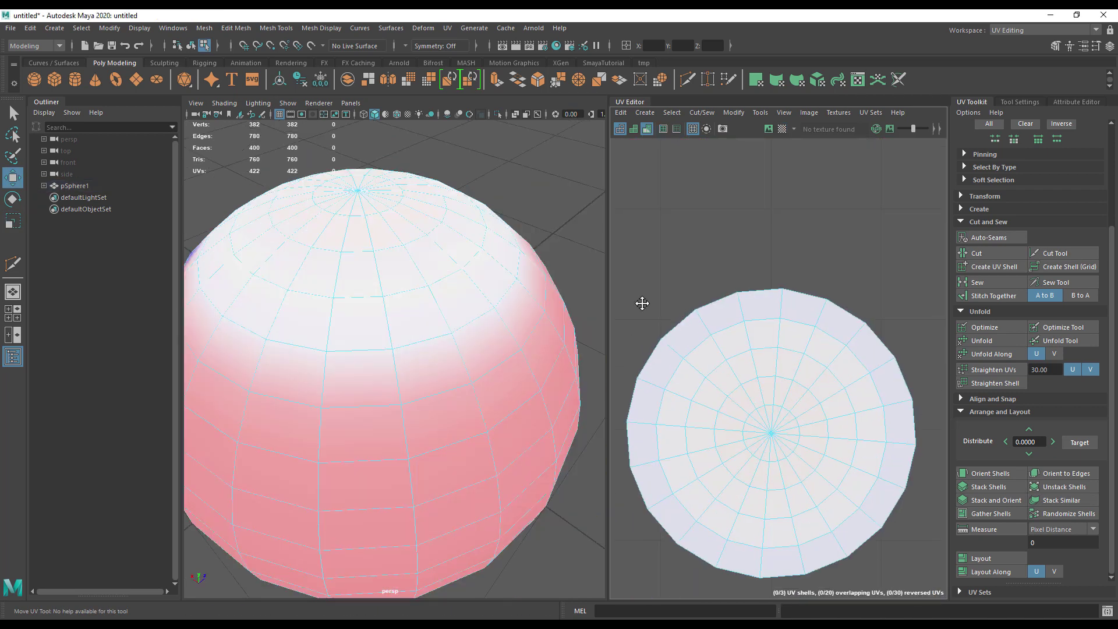
pyautogui.keyDown('alt'); pyautogui.moveTo(642, 304); pyautogui.dragTo(651, 251, button='middle'); pyautogui.keyUp('alt')
pyautogui.keyDown('alt'); pyautogui.moveTo(667, 309); pyautogui.dragTo(705, 312, button='right'); pyautogui.keyUp('alt')
pyautogui.keyDown('alt'); pyautogui.moveTo(706, 312); pyautogui.dragTo(710, 286, button='middle'); pyautogui.keyUp('alt')
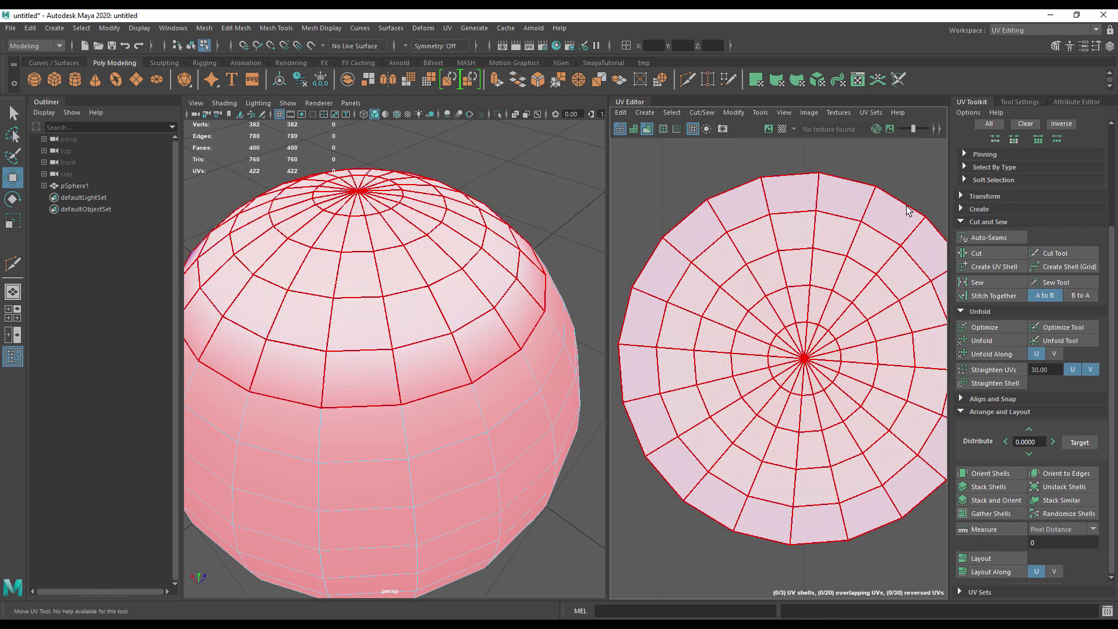
pyautogui.click(653, 198)
pyautogui.moveTo(608, 196); pyautogui.dragTo(373, 196)
pyautogui.keyDown('alt'); pyautogui.moveTo(454, 212); pyautogui.dragTo(465, 179, button='middle'); pyautogui.keyUp('alt')
# - Cut the top cap's UVs along the second ring from its center and one radial edge line from that ring outward
pyautogui.moveTo(499, 205); pyautogui.dragTo(490, 182, button='right')
pyautogui.keyDown('alt'); pyautogui.moveTo(824, 322); pyautogui.dragTo(712, 318, button='right'); pyautogui.keyUp('alt')
pyautogui.keyDown('alt'); pyautogui.moveTo(712, 318); pyautogui.dragTo(670, 259, button='middle'); pyautogui.keyUp('alt')
pyautogui.doubleClick(585, 295)
pyautogui.keyDown('shift'); pyautogui.click(567, 301); pyautogui.keyUp('shift')
pyautogui.keyDown('shift'); pyautogui.doubleClick(451, 256); pyautogui.keyUp('shift')
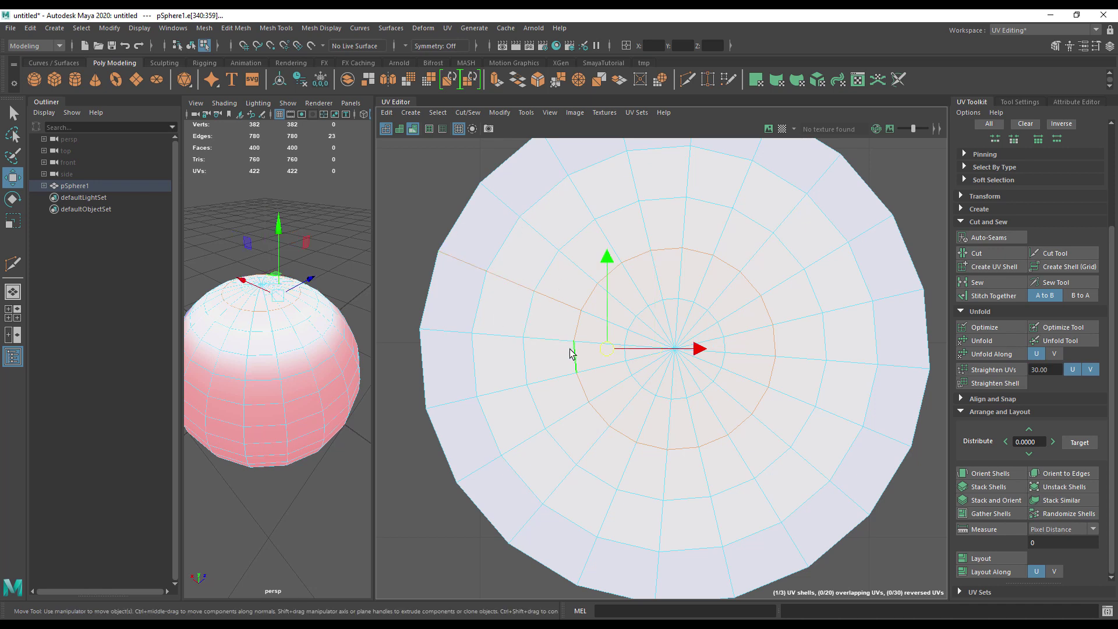
pyautogui.click(966, 257)
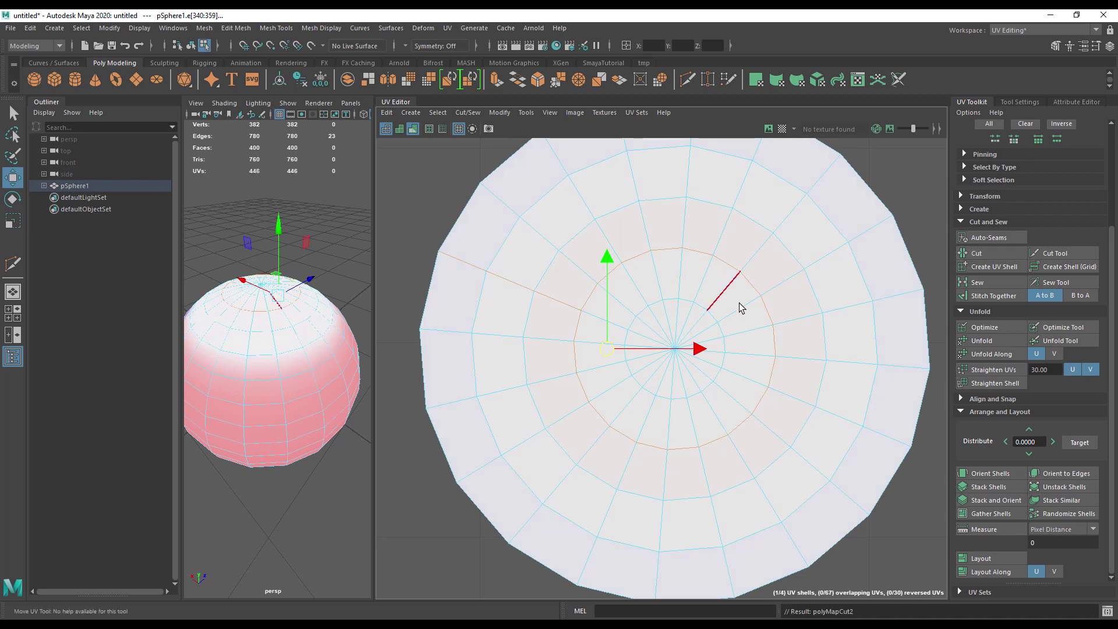
# - Unfold the top cap's outer ring shell and its inner disc shell separately
pyautogui.click(983, 341)
pyautogui.moveTo(709, 318); pyautogui.dragTo(661, 284, button='right')
pyautogui.click(844, 287)
pyautogui.click(975, 340)
pyautogui.click(686, 320)
pyautogui.click(967, 342)
pyautogui.keyDown('alt'); pyautogui.moveTo(670, 399); pyautogui.dragTo(644, 382, button='middle'); pyautogui.keyUp('alt')
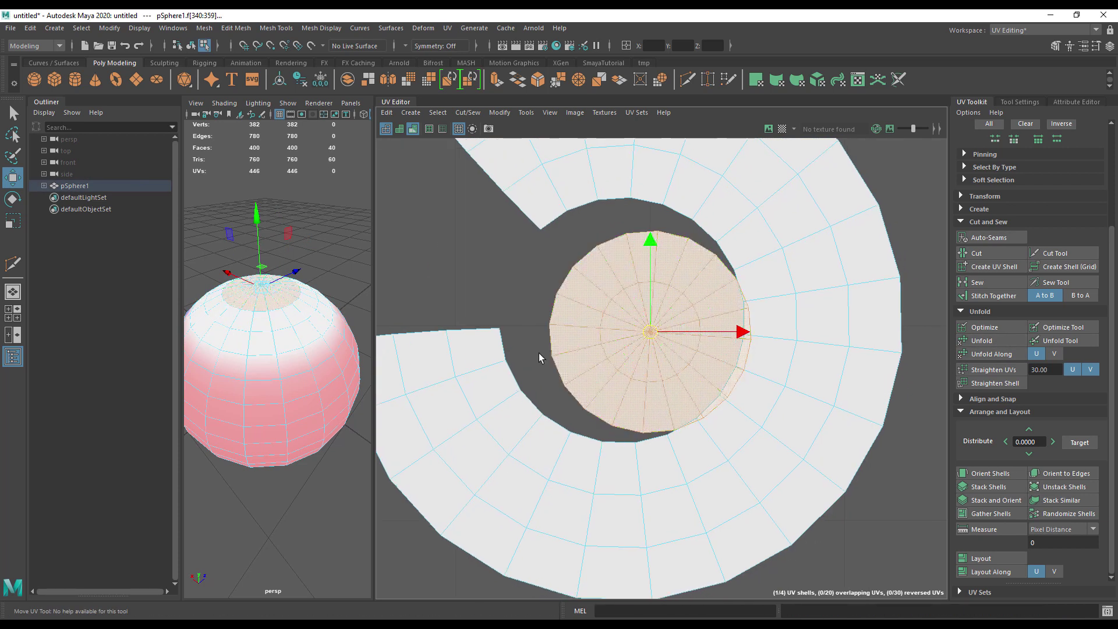
# - Move one of the top cap's two cut shells away from the other and examine the sphere's distortion
pyautogui.click(539, 357)
pyautogui.keyDown('alt'); pyautogui.moveTo(551, 363); pyautogui.dragTo(540, 445, button='middle'); pyautogui.keyUp('alt')
pyautogui.click(769, 278)
pyautogui.click(505, 334)
pyautogui.keyDown('alt'); pyautogui.moveTo(607, 366); pyautogui.dragTo(415, 370, button='right'); pyautogui.keyUp('alt')
pyautogui.keyDown('alt'); pyautogui.moveTo(483, 386); pyautogui.dragTo(527, 381, button='middle'); pyautogui.keyUp('alt')
pyautogui.click(641, 431)
pyautogui.moveTo(725, 393); pyautogui.dragTo(480, 393)
pyautogui.moveTo(435, 324); pyautogui.dragTo(452, 242)
pyautogui.click(592, 366)
pyautogui.keyDown('alt'); pyautogui.moveTo(315, 341); pyautogui.dragTo(283, 381); pyautogui.keyUp('alt')
pyautogui.keyDown('alt'); pyautogui.moveTo(284, 383); pyautogui.dragTo(299, 439, button='right'); pyautogui.keyUp('alt')
pyautogui.click(305, 440)
# - Undo the shell moves, unfolding and ring cut made on the top cap
pyautogui.hotkey('ctrl', 'z')
pyautogui.hotkey('ctrl', 'z')
pyautogui.hotkey('ctrl', 'z')
pyautogui.hotkey('ctrl', 'z')
pyautogui.hotkey('ctrl', 'z')
pyautogui.hotkey('ctrl', 'z')
pyautogui.hotkey('ctrl', 'z')
# - Select the sphere's UV shells one at a time in shell mode and unfold them
pyautogui.moveTo(637, 241); pyautogui.dragTo(690, 221, button='right')
pyautogui.press('q')
pyautogui.scroll(-8, 685, 431)
pyautogui.keyDown('alt'); pyautogui.moveTo(683, 438); pyautogui.dragTo(650, 213, button='middle'); pyautogui.keyUp('alt')
pyautogui.click(657, 399)
pyautogui.moveTo(662, 380); pyautogui.dragTo(615, 363, button='right')
pyautogui.click(982, 341)
pyautogui.keyDown('alt'); pyautogui.moveTo(264, 463); pyautogui.dragTo(291, 425); pyautogui.keyUp('alt')
pyautogui.keyDown('alt'); pyautogui.moveTo(587, 329); pyautogui.dragTo(619, 524, button='middle'); pyautogui.keyUp('alt')
pyautogui.click(649, 317)
pyautogui.click(974, 341)
pyautogui.click(582, 424)
# - Cut the closed middle band along one edge line across it and unfold the opened band shell
pyautogui.keyDown('alt'); pyautogui.moveTo(563, 407); pyautogui.dragTo(564, 498, button='middle'); pyautogui.keyUp('alt')
pyautogui.keyDown('alt'); pyautogui.moveTo(563, 499); pyautogui.dragTo(697, 533, button='right'); pyautogui.keyUp('alt')
pyautogui.keyDown('alt'); pyautogui.moveTo(697, 533); pyautogui.dragTo(625, 570, button='middle'); pyautogui.keyUp('alt')
pyautogui.keyDown('alt'); pyautogui.moveTo(625, 570); pyautogui.dragTo(704, 568, button='right'); pyautogui.keyUp('alt')
pyautogui.keyDown('alt'); pyautogui.moveTo(703, 568); pyautogui.dragTo(688, 599, button='middle'); pyautogui.keyUp('alt')
pyautogui.hotkey('ctrl', 'a')
pyautogui.click(657, 293)
pyautogui.hotkey('ctrl', 'a')
pyautogui.keyDown('alt'); pyautogui.moveTo(639, 317); pyautogui.dragTo(628, 396, button='middle'); pyautogui.keyUp('alt')
pyautogui.moveTo(610, 309); pyautogui.dragTo(604, 290, button='right')
pyautogui.doubleClick(579, 270)
pyautogui.click(984, 252)
pyautogui.moveTo(665, 275); pyautogui.dragTo(612, 252, button='right')
pyautogui.click(631, 260)
pyautogui.click(990, 342)
# - Examine the distortion colouring of the unfolded band shell up close
pyautogui.keyDown('alt'); pyautogui.moveTo(692, 470); pyautogui.dragTo(669, 363, button='middle'); pyautogui.keyUp('alt')
pyautogui.keyDown('alt'); pyautogui.moveTo(809, 391); pyautogui.dragTo(625, 410, button='right'); pyautogui.keyUp('alt')
pyautogui.click(694, 422)
pyautogui.keyDown('alt'); pyautogui.moveTo(787, 425); pyautogui.dragTo(644, 589, button='middle'); pyautogui.keyUp('alt')
pyautogui.keyDown('alt'); pyautogui.moveTo(645, 589); pyautogui.dragTo(786, 557, button='right'); pyautogui.keyUp('alt')
pyautogui.keyDown('alt'); pyautogui.moveTo(814, 527); pyautogui.dragTo(813, 559, button='middle'); pyautogui.keyUp('alt')
pyautogui.keyDown('alt'); pyautogui.moveTo(813, 558); pyautogui.dragTo(925, 567, button='right'); pyautogui.keyUp('alt')
pyautogui.keyDown('alt'); pyautogui.moveTo(926, 566); pyautogui.dragTo(908, 548, button='middle'); pyautogui.keyUp('alt')
pyautogui.scroll(-6, 810, 348)
# - Select the band and both cap shells and arrange them in the UV tile with Layout
pyautogui.keyDown('alt'); pyautogui.moveTo(792, 474); pyautogui.dragTo(814, 303, button='middle'); pyautogui.keyUp('alt')
pyautogui.scroll(-1, 752, 369)
pyautogui.keyDown('alt'); pyautogui.moveTo(724, 364); pyautogui.dragTo(662, 355, button='middle'); pyautogui.keyUp('alt')
pyautogui.click(606, 285)
pyautogui.keyDown('shift'); pyautogui.click(621, 343); pyautogui.keyUp('shift')
pyautogui.keyDown('shift'); pyautogui.click(627, 480); pyautogui.keyUp('shift')
pyautogui.click(973, 558)
pyautogui.click(681, 461)
# - Examine how the three arranged shells fit within the 0 to 1 UV tile
pyautogui.keyDown('alt'); pyautogui.moveTo(680, 460); pyautogui.dragTo(693, 520, button='middle'); pyautogui.keyUp('alt')
pyautogui.keyDown('alt'); pyautogui.moveTo(694, 520); pyautogui.dragTo(768, 476, button='right'); pyautogui.keyUp('alt')
pyautogui.keyDown('alt'); pyautogui.moveTo(721, 378); pyautogui.dragTo(754, 387, button='middle'); pyautogui.keyUp('alt')
pyautogui.click(751, 383)
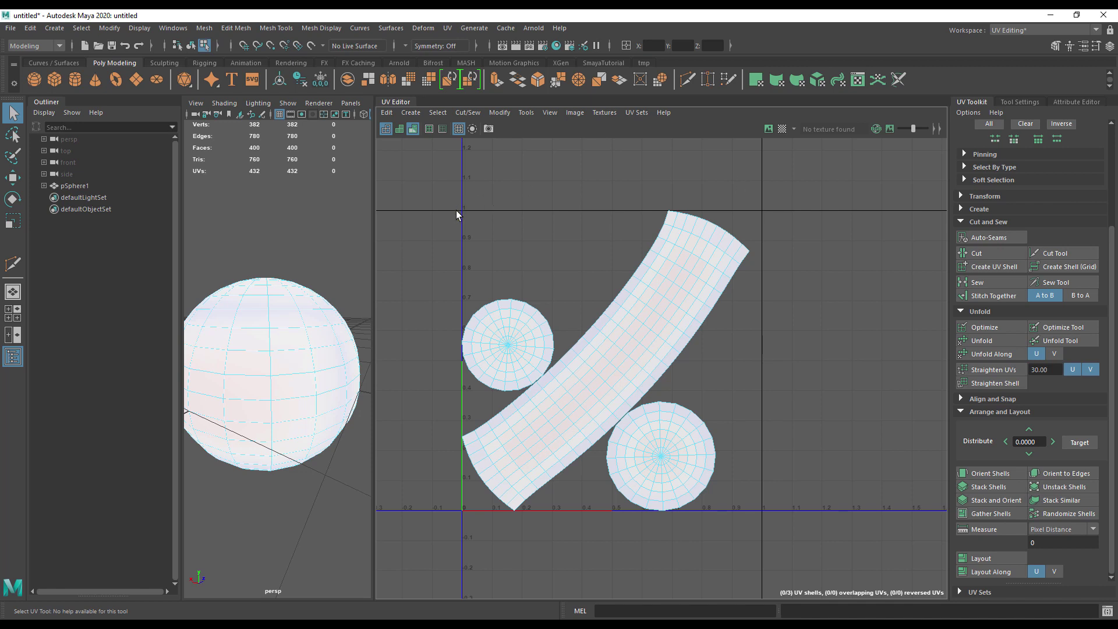
pyautogui.keyDown('alt'); pyautogui.moveTo(781, 400); pyautogui.dragTo(803, 417, button='middle'); pyautogui.keyUp('alt')
pyautogui.keyDown('alt'); pyautogui.moveTo(800, 417); pyautogui.dragTo(884, 392, button='middle'); pyautogui.keyUp('alt')
pyautogui.keyDown('alt'); pyautogui.moveTo(787, 375); pyautogui.dragTo(490, 366, button='middle'); pyautogui.keyUp('alt')
pyautogui.keyDown('alt'); pyautogui.moveTo(821, 382); pyautogui.dragTo(897, 347, button='middle'); pyautogui.keyUp('alt')
# - Move the two cap shells sideways past the right border of the UV tile
pyautogui.click(589, 308)
pyautogui.click(477, 307)
pyautogui.keyDown('alt'); pyautogui.moveTo(692, 382); pyautogui.dragTo(807, 409, button='middle'); pyautogui.keyUp('alt')
pyautogui.click(638, 345)
pyautogui.press('w')
pyautogui.moveTo(694, 361); pyautogui.dragTo(669, 365)
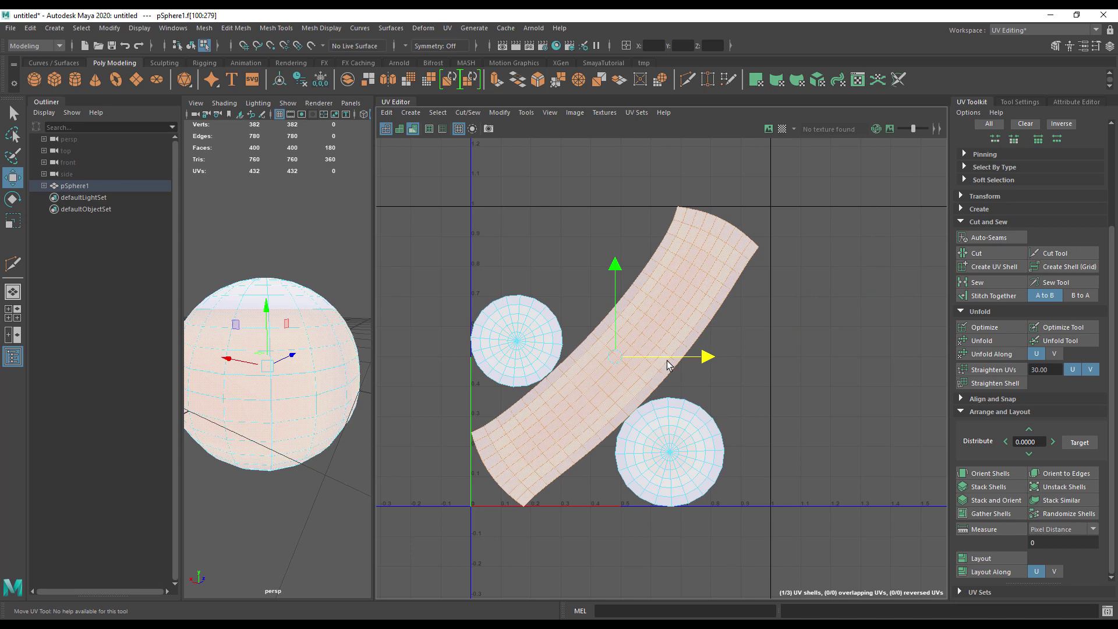
pyautogui.click(495, 361)
pyautogui.moveTo(567, 342); pyautogui.dragTo(890, 333)
pyautogui.click(670, 457)
pyautogui.moveTo(786, 451); pyautogui.dragTo(966, 451)
pyautogui.keyDown('alt'); pyautogui.moveTo(898, 415); pyautogui.dragTo(788, 400, button='middle'); pyautogui.keyUp('alt')
# - Nudge the lower cap shell upward and move the other cap to the tile's upper-right corner
pyautogui.moveTo(743, 367); pyautogui.dragTo(743, 360)
pyautogui.keyDown('alt'); pyautogui.moveTo(657, 366); pyautogui.dragTo(728, 374, button='middle'); pyautogui.keyUp('alt')
pyautogui.click(793, 343)
pyautogui.moveTo(861, 336); pyautogui.dragTo(795, 337)
pyautogui.moveTo(738, 285); pyautogui.dragTo(739, 148)
# - Add the band and lower cap to the selection and repack all three shells with Layout
pyautogui.keyDown('alt'); pyautogui.moveTo(747, 289); pyautogui.dragTo(740, 322, button='middle'); pyautogui.keyUp('alt')
pyautogui.keyDown('shift'); pyautogui.click(652, 375); pyautogui.keyUp('shift')
pyautogui.keyDown('shift'); pyautogui.click(797, 476); pyautogui.keyUp('shift')
pyautogui.click(981, 558)
# - Stitch one cap's UV shell to the middle band along a single shared edge
pyautogui.keyDown('alt'); pyautogui.moveTo(467, 328); pyautogui.dragTo(666, 256, button='middle'); pyautogui.keyUp('alt')
pyautogui.click(606, 292)
pyautogui.click(651, 283)
pyautogui.click(724, 413)
pyautogui.click(632, 327)
pyautogui.keyDown('alt'); pyautogui.moveTo(601, 465); pyautogui.dragTo(531, 473, button='middle'); pyautogui.keyUp('alt')
pyautogui.scroll(4, 711, 434)
pyautogui.scroll(2, 390, 374)
pyautogui.moveTo(574, 327); pyautogui.dragTo(553, 299, button='right')
pyautogui.click(607, 305)
pyautogui.keyDown('alt'); pyautogui.moveTo(653, 322); pyautogui.dragTo(761, 407, button='middle'); pyautogui.keyUp('alt')
pyautogui.click(994, 295)
# - Stitch the remaining cap to the middle band along one shared edge
pyautogui.keyDown('alt'); pyautogui.moveTo(769, 310); pyautogui.dragTo(614, 252, button='middle'); pyautogui.keyUp('alt')
pyautogui.click(740, 327)
pyautogui.click(988, 297)
# - Switch to shell selection and lay out the combined shell in the UV tile
pyautogui.press('a')
pyautogui.rightClick(655, 384)
pyautogui.moveTo(655, 383); pyautogui.dragTo(591, 370, button='right')
pyautogui.press('q')
pyautogui.click(979, 558)
# - Widen the 3D viewport beside the UV Editor and bring the sphere closer
pyautogui.keyDown('alt'); pyautogui.moveTo(646, 527); pyautogui.dragTo(718, 502, button='middle'); pyautogui.keyUp('alt')
pyautogui.keyDown('alt'); pyautogui.moveTo(242, 454); pyautogui.dragTo(295, 461, button='middle'); pyautogui.keyUp('alt')
pyautogui.moveTo(374, 384); pyautogui.dragTo(563, 386)
pyautogui.scroll(3, 290, 375)
# - Toggle between object and component mode while examining the sphere and its stitched UV shell
pyautogui.press('F8')
pyautogui.keyDown('alt'); pyautogui.moveTo(714, 303); pyautogui.dragTo(642, 310, button='middle'); pyautogui.keyUp('alt')
pyautogui.press('F8')
pyautogui.press('F8')
pyautogui.press('F8')
pyautogui.press('F8')
pyautogui.keyDown('alt'); pyautogui.moveTo(779, 457); pyautogui.dragTo(749, 460, button='middle'); pyautogui.keyUp('alt')
pyautogui.keyDown('alt'); pyautogui.moveTo(811, 483); pyautogui.dragTo(727, 490, button='middle'); pyautogui.keyUp('alt')
pyautogui.keyDown('alt'); pyautogui.moveTo(831, 331); pyautogui.dragTo(685, 365, button='middle'); pyautogui.keyUp('alt')
pyautogui.keyDown('alt'); pyautogui.moveTo(825, 511); pyautogui.dragTo(759, 515, button='middle'); pyautogui.keyUp('alt')
pyautogui.keyDown('alt'); pyautogui.moveTo(690, 313); pyautogui.dragTo(861, 300, button='middle'); pyautogui.keyUp('alt')
# - Scale the stitched UV shell unevenly in width and height and rotate it
pyautogui.click(752, 392)
pyautogui.press('r')
pyautogui.moveTo(817, 387); pyautogui.dragTo(781, 394)
pyautogui.moveTo(740, 319); pyautogui.dragTo(739, 298)
pyautogui.press('e')
pyautogui.moveTo(774, 337); pyautogui.dragTo(816, 385)
pyautogui.press('r')
pyautogui.moveTo(739, 313); pyautogui.dragTo(732, 210)
pyautogui.moveTo(808, 384); pyautogui.dragTo(795, 385)
pyautogui.moveTo(745, 319); pyautogui.dragTo(753, 356)
pyautogui.click(710, 469)
# - Select the stretched combined shell and unfold it
pyautogui.scroll(3, 793, 384)
pyautogui.rightClick(792, 343)
pyautogui.moveTo(794, 337); pyautogui.dragTo(753, 330, button='right')
pyautogui.click(775, 344)
pyautogui.click(986, 343)
pyautogui.keyDown('alt'); pyautogui.moveTo(736, 493); pyautogui.dragTo(789, 479, button='middle'); pyautogui.keyUp('alt')
pyautogui.keyDown('alt'); pyautogui.moveTo(788, 479); pyautogui.dragTo(645, 493, button='right'); pyautogui.keyUp('alt')
pyautogui.keyDown('alt'); pyautogui.moveTo(645, 493); pyautogui.dragTo(679, 502, button='middle'); pyautogui.keyUp('alt')
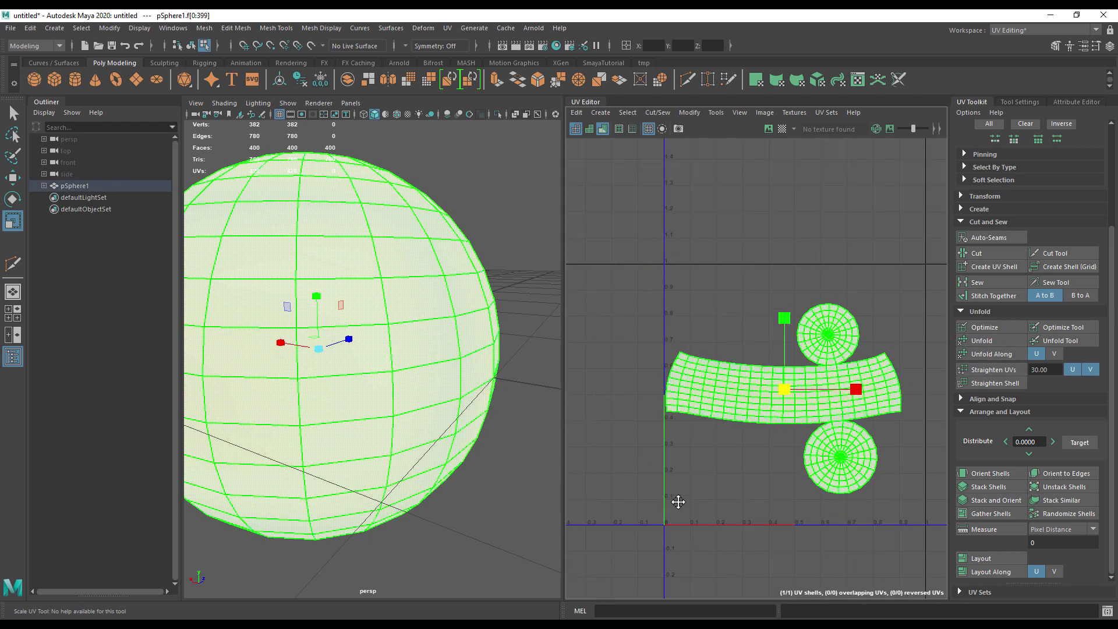
# - Scale the whole combined UV shell down inside the tile
pyautogui.click(528, 169)
pyautogui.rightClick(706, 381)
pyautogui.moveTo(706, 379)
pyautogui.mouseDown(button='right')
pyautogui.moveTo(720, 378)
pyautogui.moveTo(689, 370)
pyautogui.moveTo(706, 374)
pyautogui.mouseUp(button='right')
pyautogui.press('q')
pyautogui.click(697, 310)
pyautogui.click(768, 420)
pyautogui.press('r')
pyautogui.moveTo(782, 401); pyautogui.dragTo(720, 411)
pyautogui.click(816, 446)
# - Fit the combined shell to the UV tile with Layout and view the whole sphere
pyautogui.click(790, 398)
pyautogui.click(981, 558)
pyautogui.keyDown('alt'); pyautogui.moveTo(400, 445); pyautogui.dragTo(466, 531); pyautogui.keyUp('alt')
pyautogui.keyDown('alt'); pyautogui.moveTo(507, 490); pyautogui.dragTo(421, 540, button='right'); pyautogui.keyUp('alt')
pyautogui.click(422, 541)
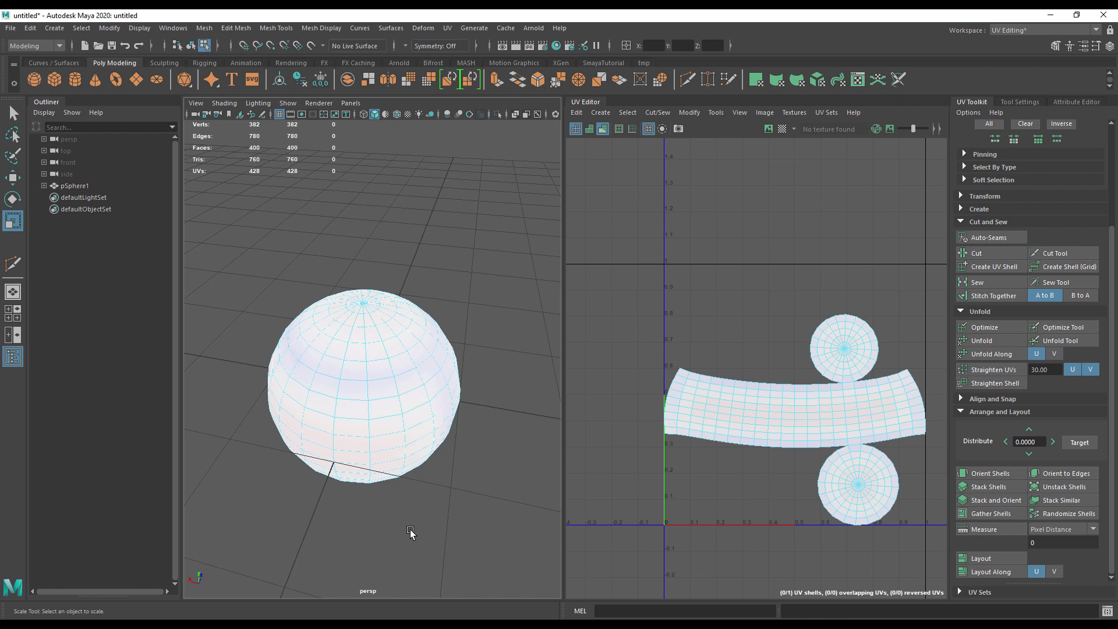
# - Delete the sphere from the scene
pyautogui.scroll(2, 778, 409)
pyautogui.click(749, 408)
pyautogui.press('F8')
pyautogui.click(392, 392)
pyautogui.press('Delete')
pyautogui.moveTo(350, 287); pyautogui.dragTo(366, 325)
pyautogui.click(394, 340)
pyautogui.click(82, 187)
pyautogui.press('Delete')
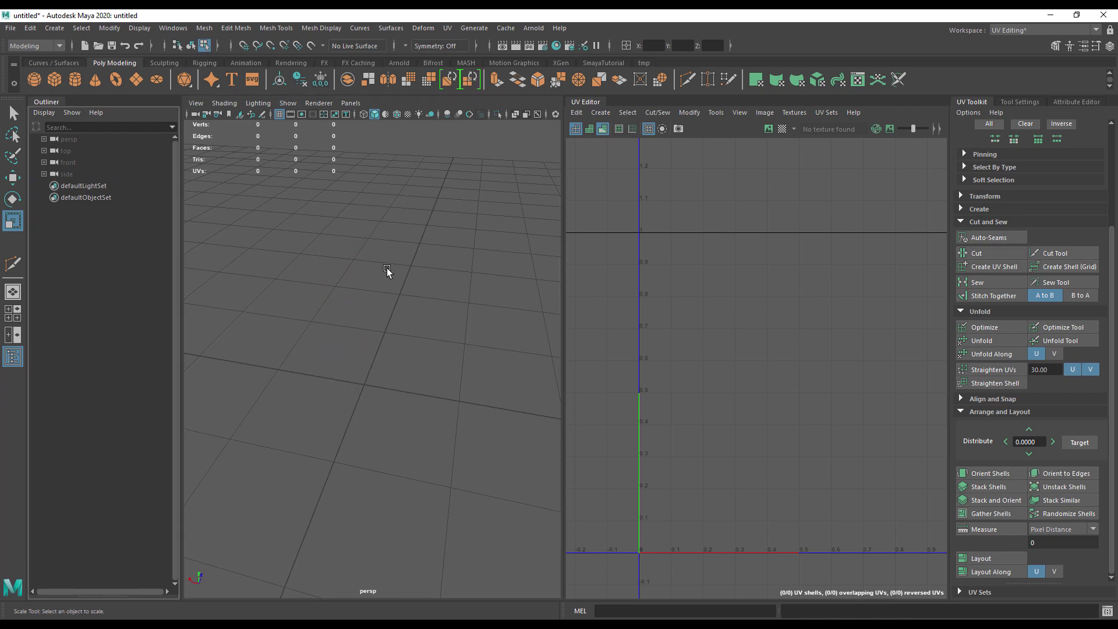
# - Create a polygon torus and frame it in the perspective view
pyautogui.keyDown('alt'); pyautogui.moveTo(368, 297); pyautogui.dragTo(354, 287); pyautogui.keyUp('alt')
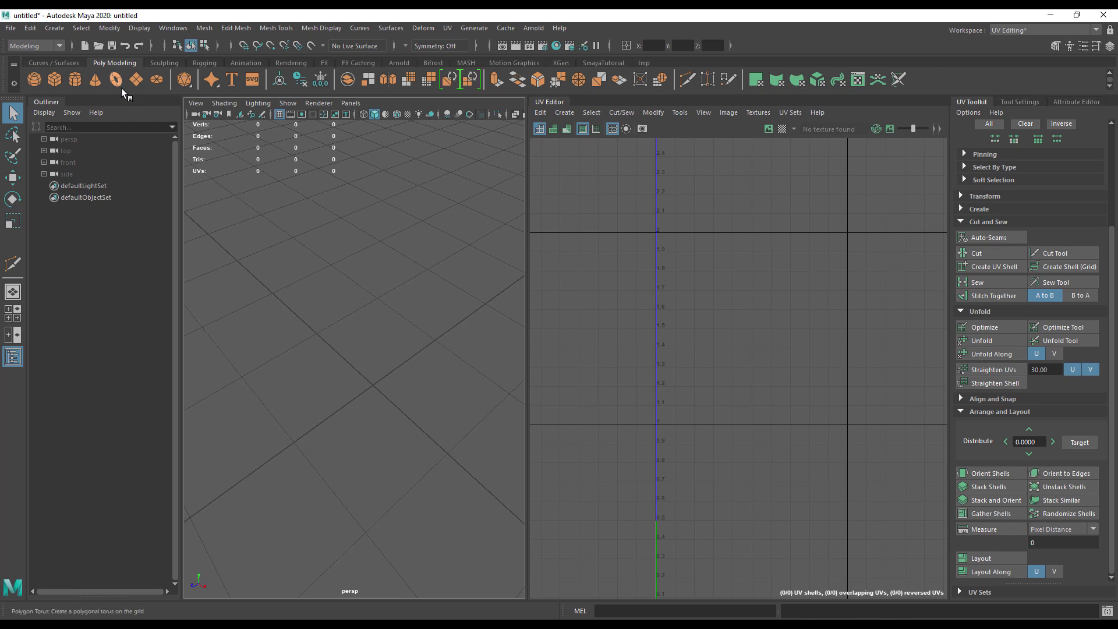
pyautogui.click(122, 88)
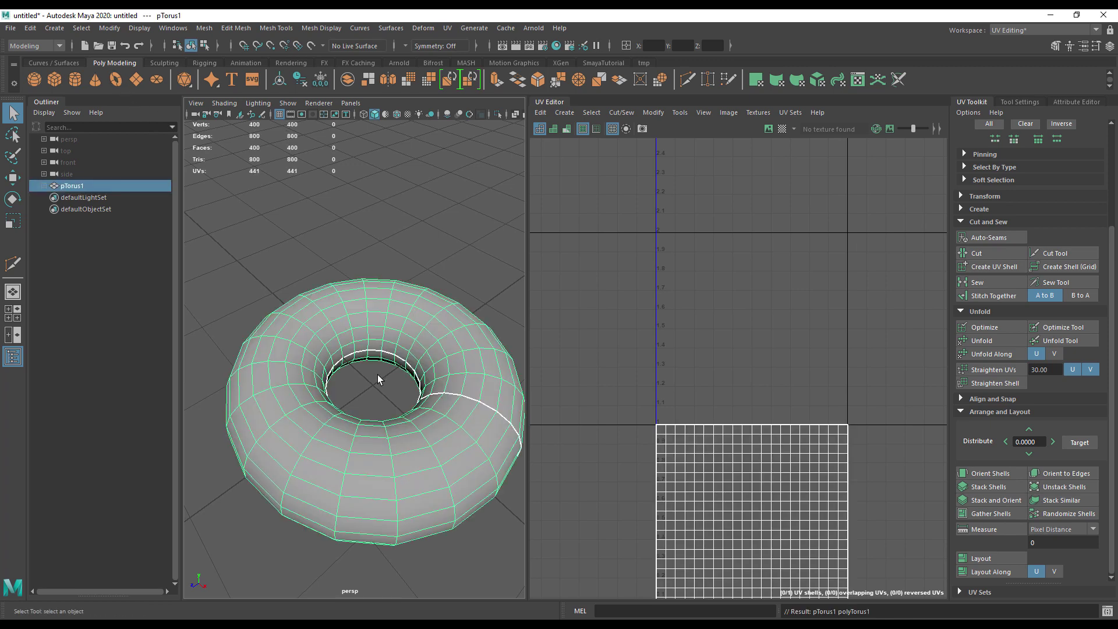
pyautogui.scroll(6, 386, 376)
pyautogui.keyDown('alt'); pyautogui.moveTo(396, 377); pyautogui.dragTo(351, 301); pyautogui.keyUp('alt')
pyautogui.press('f')
# - Sew all the UV edges of the torus together and widen the perspective view
pyautogui.moveTo(760, 344); pyautogui.dragTo(812, 342, button='right')
pyautogui.moveTo(622, 255); pyautogui.dragTo(962, 560)
pyautogui.keyDown('alt'); pyautogui.moveTo(394, 382); pyautogui.dragTo(633, 361); pyautogui.keyUp('alt')
pyautogui.click(977, 283)
pyautogui.moveTo(450, 351)
pyautogui.keyDown('alt'); pyautogui.mouseDown()
pyautogui.moveTo(357, 348)
pyautogui.moveTo(439, 345)
pyautogui.mouseUp(); pyautogui.keyUp('alt')
pyautogui.moveTo(529, 316); pyautogui.dragTo(699, 315)
pyautogui.keyDown('alt'); pyautogui.moveTo(494, 440); pyautogui.dragTo(457, 402); pyautogui.keyUp('alt')
pyautogui.keyDown('alt'); pyautogui.moveTo(457, 402); pyautogui.dragTo(347, 398, button='right'); pyautogui.keyUp('alt')
# - Select the edge loops running lengthwise around the torus and cut its UVs along them
pyautogui.moveTo(378, 364); pyautogui.dragTo(378, 278, button='right')
pyautogui.click(389, 354)
pyautogui.doubleClick(389, 353)
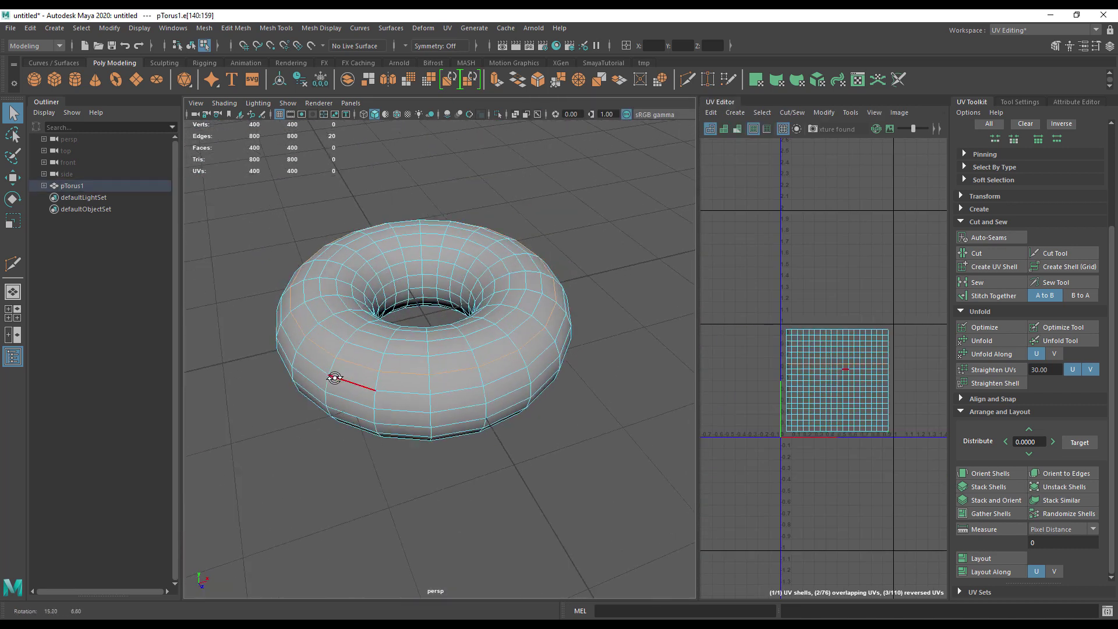
pyautogui.keyDown('alt'); pyautogui.moveTo(322, 378); pyautogui.dragTo(287, 374); pyautogui.keyUp('alt')
pyautogui.keyDown('alt'); pyautogui.moveTo(428, 371); pyautogui.dragTo(292, 385); pyautogui.keyUp('alt')
pyautogui.keyDown('alt'); pyautogui.moveTo(292, 385); pyautogui.dragTo(377, 352, button='right'); pyautogui.keyUp('alt')
pyautogui.moveTo(375, 320)
pyautogui.keyDown('alt'); pyautogui.mouseDown()
pyautogui.moveTo(360, 316)
pyautogui.moveTo(372, 299)
pyautogui.mouseUp(); pyautogui.keyUp('alt')
pyautogui.keyDown('alt'); pyautogui.moveTo(399, 376); pyautogui.dragTo(368, 425); pyautogui.keyUp('alt')
pyautogui.keyDown('shift'); pyautogui.doubleClick(378, 304); pyautogui.keyUp('shift')
pyautogui.click(978, 253)
# - Move the separated strip shells apart vertically in the UV editor
pyautogui.moveTo(853, 341); pyautogui.dragTo(815, 327, button='right')
pyautogui.click(851, 341)
pyautogui.press('w')
pyautogui.moveTo(837, 334); pyautogui.dragTo(837, 193)
pyautogui.click(829, 355)
pyautogui.moveTo(837, 328); pyautogui.dragTo(837, 295)
pyautogui.click(833, 376)
pyautogui.moveTo(838, 342); pyautogui.dragTo(838, 322)
pyautogui.click(830, 407)
pyautogui.moveTo(838, 380); pyautogui.dragTo(838, 394)
# - Select the strip shells and torus sections one by one to see which part of the model each covers
pyautogui.click(831, 359)
pyautogui.click(825, 319)
pyautogui.click(811, 249)
pyautogui.keyDown('alt'); pyautogui.moveTo(464, 325); pyautogui.dragTo(512, 362); pyautogui.keyUp('alt')
pyautogui.scroll(4, 512, 362)
pyautogui.keyDown('alt'); pyautogui.moveTo(364, 358); pyautogui.dragTo(569, 329); pyautogui.keyUp('alt')
pyautogui.click(543, 347)
pyautogui.click(588, 468)
pyautogui.keyDown('alt'); pyautogui.moveTo(588, 468); pyautogui.dragTo(574, 391); pyautogui.keyUp('alt')
pyautogui.click(466, 287)
pyautogui.keyDown('alt'); pyautogui.moveTo(489, 324); pyautogui.dragTo(562, 402); pyautogui.keyUp('alt')
# - Select the topmost strip shell and unfold it
pyautogui.click(813, 261)
pyautogui.click(982, 341)
pyautogui.keyDown('alt'); pyautogui.moveTo(567, 366); pyautogui.dragTo(659, 378); pyautogui.keyUp('alt')
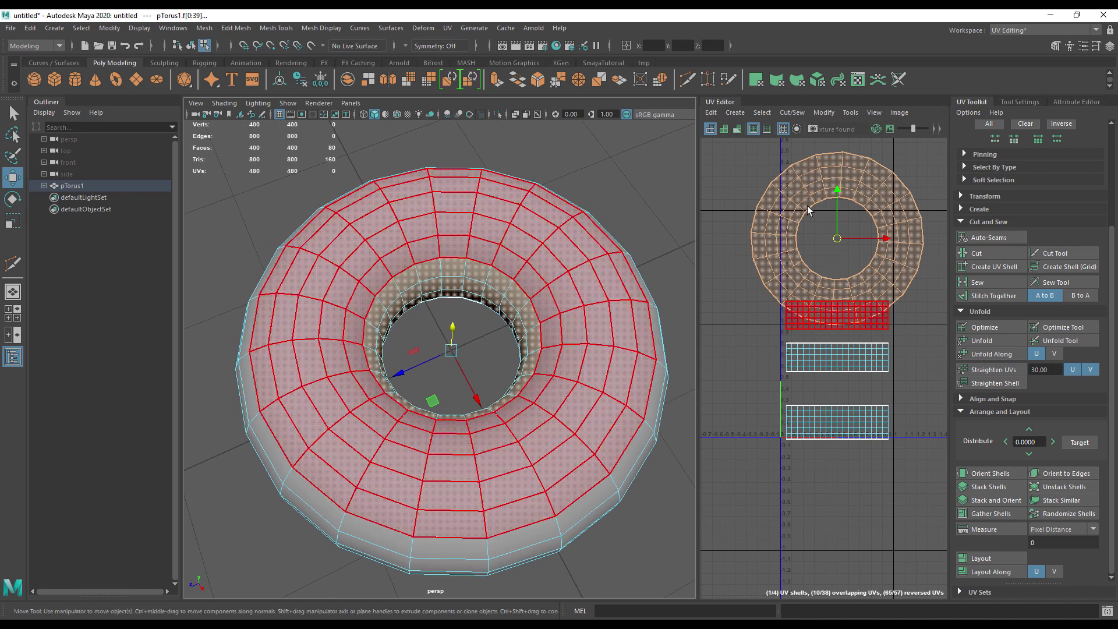
# - Widen the UV editor and show the checker map on the torus, viewed close up
pyautogui.moveTo(699, 153); pyautogui.dragTo(638, 155)
pyautogui.click(782, 129)
pyautogui.scroll(5, 501, 309)
pyautogui.scroll(3, 388, 394)
pyautogui.scroll(3, 388, 394)
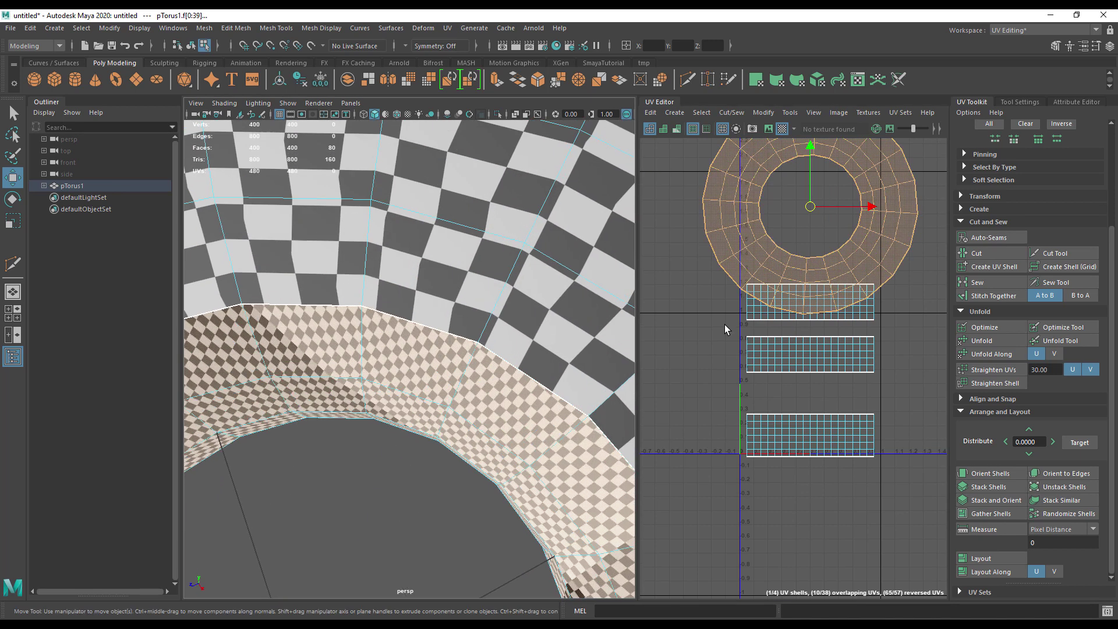
# - Scale the unfolded ring shell down in the UV editor and inspect the checker pattern around the torus
pyautogui.press('r')
pyautogui.moveTo(810, 206); pyautogui.dragTo(766, 220)
pyautogui.keyDown('alt'); pyautogui.moveTo(321, 410); pyautogui.dragTo(362, 337); pyautogui.keyUp('alt')
pyautogui.press('F8')
pyautogui.keyDown('alt'); pyautogui.moveTo(365, 429); pyautogui.dragTo(385, 402); pyautogui.keyUp('alt')
pyautogui.keyDown('alt'); pyautogui.moveTo(452, 244); pyautogui.dragTo(440, 349); pyautogui.keyUp('alt')
pyautogui.keyDown('alt'); pyautogui.moveTo(439, 349); pyautogui.dragTo(239, 358, button='right'); pyautogui.keyUp('alt')
pyautogui.keyDown('alt'); pyautogui.moveTo(460, 361); pyautogui.dragTo(449, 315, button='middle'); pyautogui.keyUp('alt')
pyautogui.moveTo(494, 314); pyautogui.dragTo(528, 289, button='right')
pyautogui.keyDown('alt'); pyautogui.moveTo(469, 434); pyautogui.dragTo(692, 382); pyautogui.keyUp('alt')
# - Select a cross-section edge loop of the torus and cut its UVs there
pyautogui.moveTo(511, 335); pyautogui.dragTo(511, 286, button='right')
pyautogui.doubleClick(482, 340)
pyautogui.keyDown('alt'); pyautogui.moveTo(481, 341); pyautogui.dragTo(444, 382); pyautogui.keyUp('alt')
pyautogui.moveTo(486, 265)
pyautogui.mouseDown(button='right')
pyautogui.moveTo(553, 244)
pyautogui.moveTo(443, 254)
pyautogui.moveTo(487, 240)
pyautogui.moveTo(486, 268)
pyautogui.mouseUp(button='right')
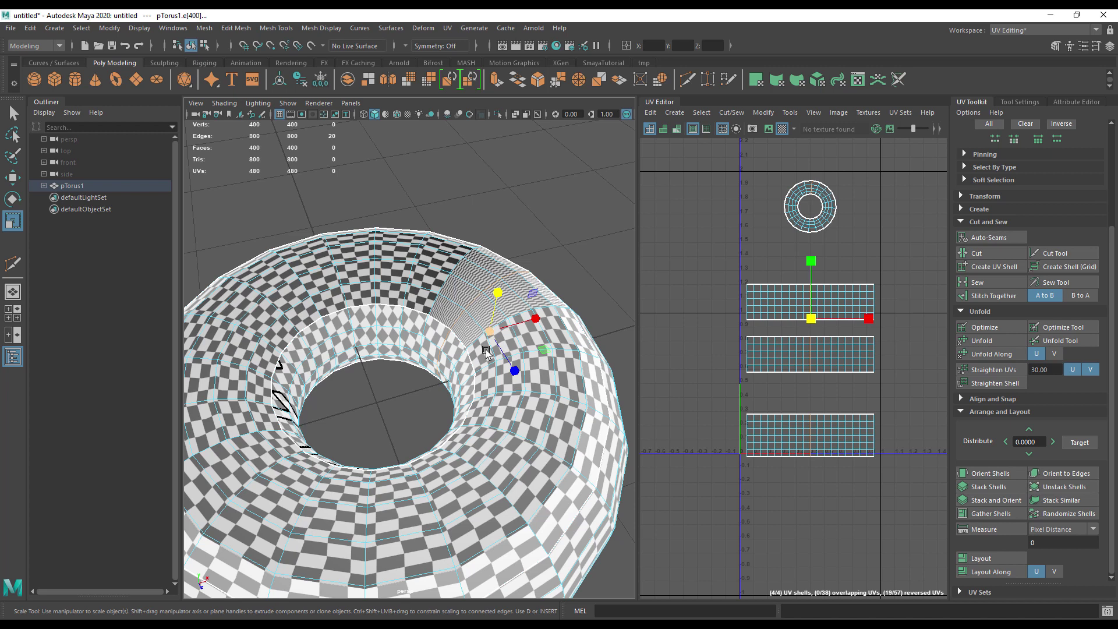
pyautogui.keyDown('alt'); pyautogui.moveTo(487, 353); pyautogui.dragTo(477, 467, button='right'); pyautogui.keyUp('alt')
pyautogui.keyDown('alt'); pyautogui.moveTo(476, 467); pyautogui.dragTo(439, 362); pyautogui.keyUp('alt')
pyautogui.scroll(3, 772, 390)
pyautogui.keyDown('alt'); pyautogui.moveTo(796, 430); pyautogui.dragTo(742, 502, button='middle'); pyautogui.keyUp('alt')
pyautogui.scroll(2, 741, 502)
pyautogui.click(976, 254)
# - Select all four UV shells of the torus and unfold them
pyautogui.moveTo(736, 206); pyautogui.dragTo(710, 196, button='right')
pyautogui.click(731, 202)
pyautogui.keyDown('shift'); pyautogui.click(711, 308); pyautogui.keyUp('shift')
pyautogui.keyDown('shift'); pyautogui.click(804, 402); pyautogui.keyUp('shift')
pyautogui.keyDown('shift'); pyautogui.click(732, 502); pyautogui.keyUp('shift')
pyautogui.click(972, 342)
# - Lay out the unfolded torus shells within the UV tile
pyautogui.scroll(-5, 883, 368)
pyautogui.keyDown('alt'); pyautogui.moveTo(673, 373); pyautogui.dragTo(636, 417, button='middle'); pyautogui.keyUp('alt')
pyautogui.scroll(3, 808, 395)
pyautogui.click(984, 558)
pyautogui.keyDown('alt'); pyautogui.moveTo(776, 498); pyautogui.dragTo(804, 431, button='middle'); pyautogui.keyUp('alt')
pyautogui.scroll(3, 830, 494)
pyautogui.keyDown('alt'); pyautogui.moveTo(825, 485); pyautogui.dragTo(801, 525, button='middle'); pyautogui.keyUp('alt')
pyautogui.scroll(3, 754, 501)
pyautogui.keyDown('alt'); pyautogui.moveTo(785, 482); pyautogui.dragTo(698, 460, button='middle'); pyautogui.keyUp('alt')
# - Check the individual shells by selecting them and move the long curved strip down, away from the C-shaped shells
pyautogui.click(705, 385)
pyautogui.click(740, 352)
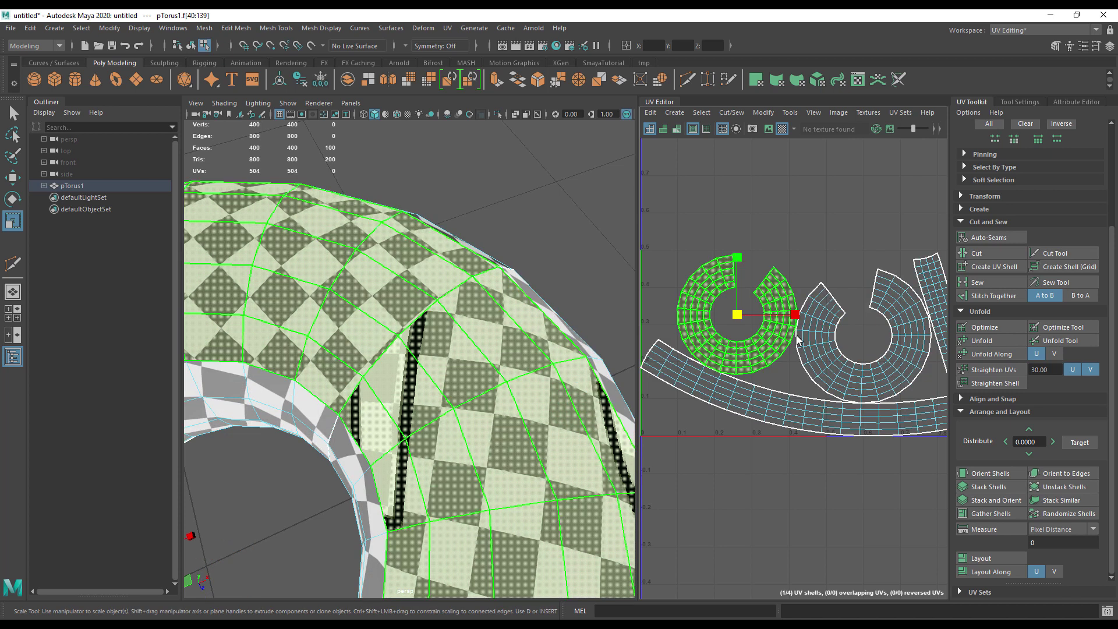
pyautogui.click(810, 341)
pyautogui.keyDown('alt'); pyautogui.moveTo(742, 414); pyautogui.dragTo(762, 418, button='middle'); pyautogui.keyUp('alt')
pyautogui.click(760, 363)
pyautogui.click(724, 396)
pyautogui.press('w')
pyautogui.moveTo(846, 369); pyautogui.dragTo(847, 400)
# - Stitch both C-shaped shells to the long curved strip along one shared edge each
pyautogui.moveTo(755, 385); pyautogui.dragTo(744, 350, button='right')
pyautogui.click(731, 376)
pyautogui.keyDown('alt'); pyautogui.moveTo(778, 400); pyautogui.dragTo(709, 358, button='middle'); pyautogui.keyUp('alt')
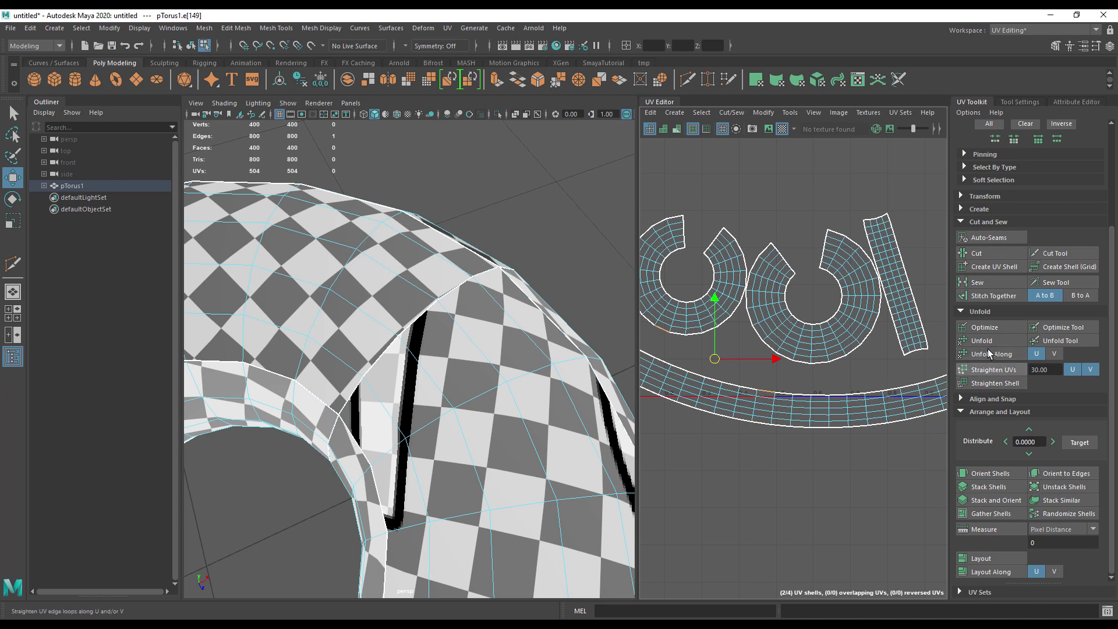
pyautogui.click(976, 297)
pyautogui.click(778, 388)
pyautogui.click(985, 295)
# - Examine the stitched shells in the UV editor, both close up and as a whole
pyautogui.keyDown('alt'); pyautogui.moveTo(849, 235); pyautogui.dragTo(862, 326, button='middle'); pyautogui.keyUp('alt')
pyautogui.keyDown('alt'); pyautogui.moveTo(798, 410); pyautogui.dragTo(858, 350, button='middle'); pyautogui.keyUp('alt')
pyautogui.keyDown('alt'); pyautogui.moveTo(857, 351); pyautogui.dragTo(788, 357, button='right'); pyautogui.keyUp('alt')
pyautogui.keyDown('alt'); pyautogui.moveTo(855, 381); pyautogui.dragTo(789, 365, button='middle'); pyautogui.keyUp('alt')
pyautogui.keyDown('alt'); pyautogui.moveTo(855, 351); pyautogui.dragTo(794, 432, button='middle'); pyautogui.keyUp('alt')
pyautogui.keyDown('alt'); pyautogui.moveTo(793, 432); pyautogui.dragTo(1014, 442, button='right'); pyautogui.keyUp('alt')
pyautogui.keyDown('alt'); pyautogui.moveTo(833, 456); pyautogui.dragTo(727, 445, button='right'); pyautogui.keyUp('alt')
pyautogui.keyDown('alt'); pyautogui.moveTo(727, 445); pyautogui.dragTo(876, 350, button='middle'); pyautogui.keyUp('alt')
pyautogui.keyDown('alt'); pyautogui.moveTo(877, 348); pyautogui.dragTo(836, 343, button='right'); pyautogui.keyUp('alt')
pyautogui.keyDown('alt'); pyautogui.moveTo(837, 343); pyautogui.dragTo(747, 375, button='middle'); pyautogui.keyUp('alt')
# - Move the remaining narrow strip shell closer to the combined shell and rotate it slightly
pyautogui.moveTo(849, 341); pyautogui.dragTo(813, 323, button='right')
pyautogui.click(844, 331)
pyautogui.moveTo(846, 336); pyautogui.dragTo(820, 475)
pyautogui.press('e')
pyautogui.moveTo(868, 511); pyautogui.dragTo(856, 514)
pyautogui.moveTo(860, 515); pyautogui.dragTo(861, 514)
pyautogui.press('w')
pyautogui.moveTo(818, 471); pyautogui.dragTo(814, 478)
# - Lay out all the shells in the UV tile and reposition the narrow strip shell beside the lower C-shaped section
pyautogui.moveTo(683, 292); pyautogui.dragTo(929, 597)
pyautogui.click(981, 558)
pyautogui.keyDown('alt'); pyautogui.moveTo(820, 447); pyautogui.dragTo(841, 507, button='middle'); pyautogui.keyUp('alt')
pyautogui.click(709, 397)
pyautogui.moveTo(710, 413); pyautogui.dragTo(708, 375)
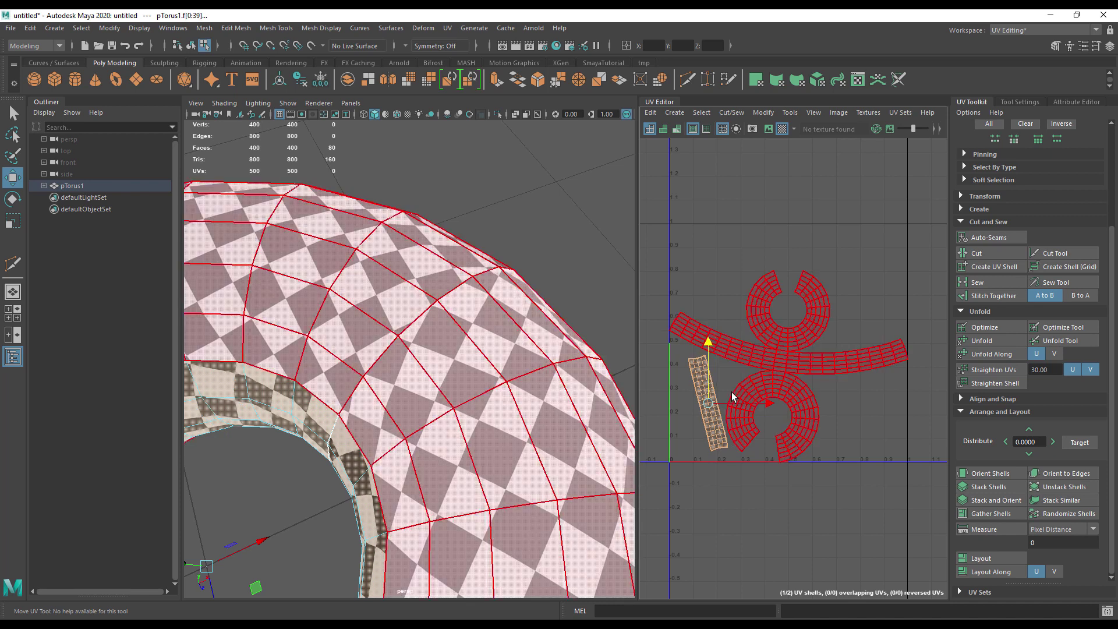
# - Examine the UV layout and the checker pattern on the torus surface
pyautogui.keyDown('alt'); pyautogui.moveTo(733, 275); pyautogui.dragTo(739, 252, button='middle'); pyautogui.keyUp('alt')
pyautogui.keyDown('alt'); pyautogui.moveTo(872, 343); pyautogui.dragTo(911, 344, button='right'); pyautogui.keyUp('alt')
pyautogui.keyDown('alt'); pyautogui.moveTo(859, 365); pyautogui.dragTo(825, 411, button='middle'); pyautogui.keyUp('alt')
pyautogui.keyDown('alt'); pyautogui.moveTo(781, 406); pyautogui.dragTo(825, 411, button='right'); pyautogui.keyUp('alt')
pyautogui.keyDown('alt'); pyautogui.moveTo(548, 428); pyautogui.dragTo(248, 458, button='right'); pyautogui.keyUp('alt')
pyautogui.keyDown('alt'); pyautogui.moveTo(248, 457); pyautogui.dragTo(271, 393, button='middle'); pyautogui.keyUp('alt')
pyautogui.keyDown('alt'); pyautogui.moveTo(303, 402); pyautogui.dragTo(262, 349); pyautogui.keyUp('alt')
pyautogui.keyDown('alt'); pyautogui.moveTo(262, 349); pyautogui.dragTo(445, 444, button='right'); pyautogui.keyUp('alt')
pyautogui.keyDown('alt'); pyautogui.moveTo(445, 444); pyautogui.dragTo(448, 449, button='middle'); pyautogui.keyUp('alt')
# - Return the torus to object mode, turn off the checker map and enlarge the UV editor
pyautogui.click(477, 522)
pyautogui.moveTo(474, 305); pyautogui.dragTo(536, 280, button='right')
pyautogui.click(779, 124)
pyautogui.keyDown('alt'); pyautogui.moveTo(747, 419); pyautogui.dragTo(792, 400, button='middle'); pyautogui.keyUp('alt')
pyautogui.keyDown('alt'); pyautogui.moveTo(882, 427); pyautogui.dragTo(923, 436, button='middle'); pyautogui.keyUp('alt')
pyautogui.keyDown('alt'); pyautogui.moveTo(923, 436); pyautogui.dragTo(854, 429, button='right'); pyautogui.keyUp('alt')
pyautogui.keyDown('alt'); pyautogui.moveTo(874, 424); pyautogui.dragTo(834, 428, button='middle'); pyautogui.keyUp('alt')
pyautogui.keyDown('alt'); pyautogui.moveTo(839, 429); pyautogui.dragTo(820, 452, button='right'); pyautogui.keyUp('alt')
pyautogui.press('space')
pyautogui.press('space')
pyautogui.moveTo(638, 352); pyautogui.dragTo(345, 352)
# - Cut the edges joining the C-shaped shells to the long strip and stitch the lower one at a different strip edge
pyautogui.keyDown('alt'); pyautogui.moveTo(756, 388); pyautogui.dragTo(746, 362, button='right'); pyautogui.keyUp('alt')
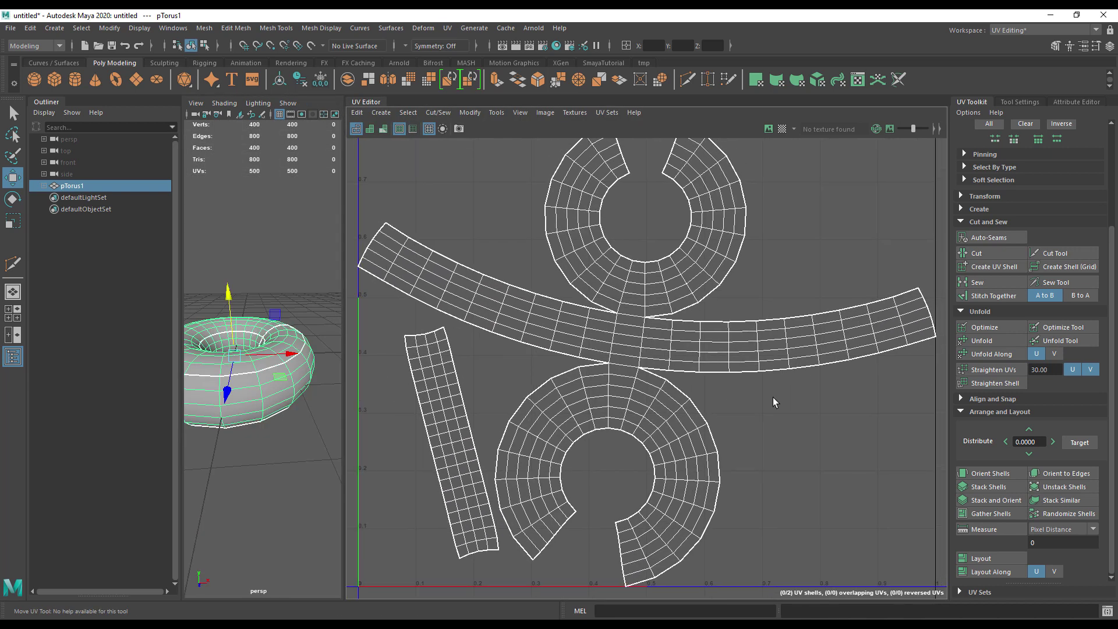
pyautogui.keyDown('alt'); pyautogui.moveTo(774, 397); pyautogui.dragTo(810, 411, button='middle'); pyautogui.keyUp('alt')
pyautogui.moveTo(674, 382); pyautogui.dragTo(672, 348, button='right')
pyautogui.click(684, 332)
pyautogui.click(984, 253)
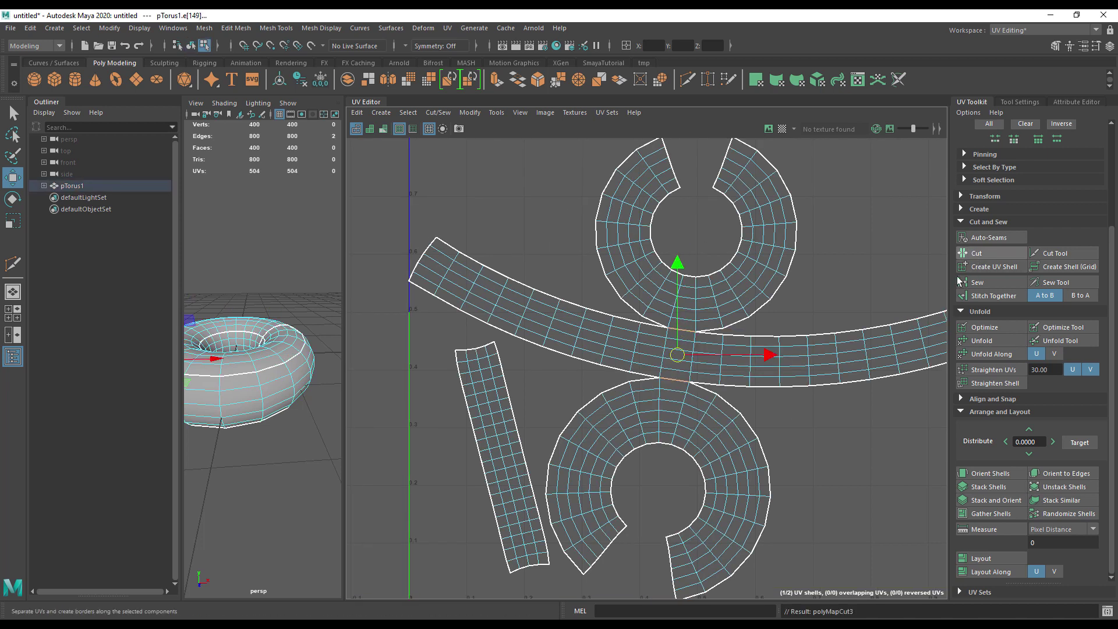
pyautogui.click(503, 328)
pyautogui.click(1002, 297)
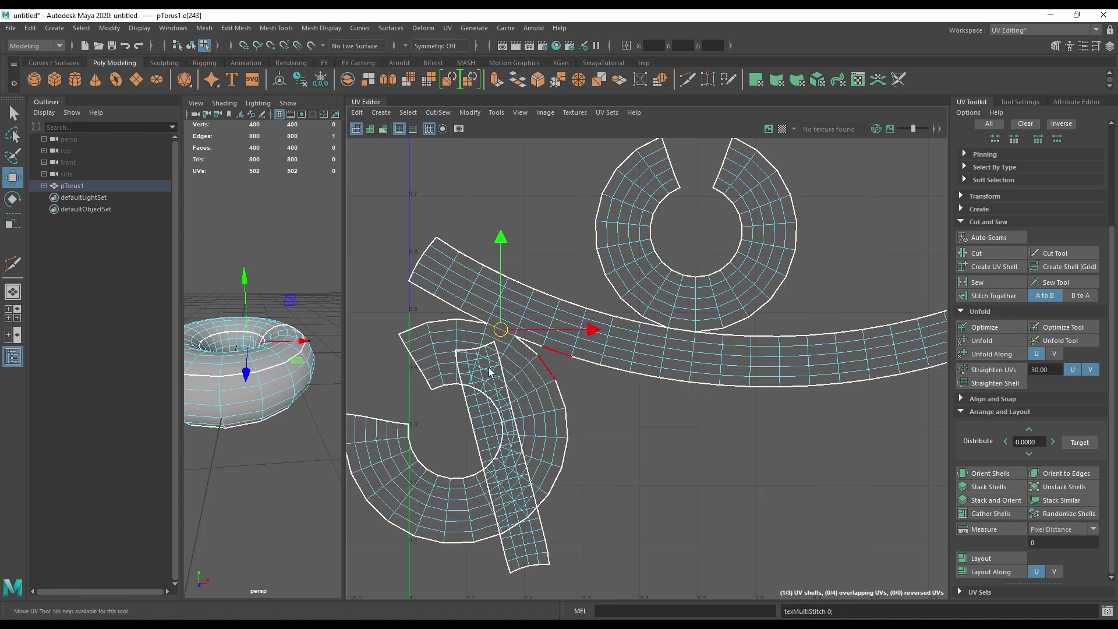
# - Stitch the upper C-shaped shell to the long curved strip at a selected border edge
pyautogui.keyDown('alt'); pyautogui.moveTo(530, 295); pyautogui.dragTo(605, 303, button='middle'); pyautogui.keyUp('alt')
pyautogui.click(606, 303)
pyautogui.click(989, 296)
# - Select a row of edges across the long curved strip and cut the strip there into two sections
pyautogui.keyDown('alt'); pyautogui.moveTo(801, 144); pyautogui.dragTo(750, 208, button='middle'); pyautogui.keyUp('alt')
pyautogui.keyDown('alt'); pyautogui.moveTo(747, 347); pyautogui.dragTo(734, 290, button='middle'); pyautogui.keyUp('alt')
pyautogui.keyDown('alt'); pyautogui.moveTo(734, 291); pyautogui.dragTo(637, 348, button='right'); pyautogui.keyUp('alt')
pyautogui.doubleClick(662, 351)
pyautogui.keyDown('alt'); pyautogui.moveTo(899, 370); pyautogui.dragTo(844, 396, button='middle'); pyautogui.keyUp('alt')
pyautogui.click(977, 253)
# - Switch to UV shell selection and move the cut-off section of the long strip down, away from the joined shell
pyautogui.rightClick(734, 365)
pyautogui.click(715, 355)
pyautogui.click(752, 379)
pyautogui.moveTo(748, 373); pyautogui.dragTo(748, 423)
# - Select all the torus UV shells and lay them out in the UV tile
pyautogui.keyDown('alt'); pyautogui.moveTo(708, 397); pyautogui.dragTo(736, 362, button='middle'); pyautogui.keyUp('alt')
pyautogui.scroll(-2, 736, 362)
pyautogui.moveTo(350, 175); pyautogui.dragTo(877, 575)
pyautogui.click(981, 558)
# - Rotate the cut-off long strip shell nearly upright and place it beside the other shells, near the UV tile's right edge
pyautogui.click(701, 233)
pyautogui.moveTo(642, 215); pyautogui.dragTo(838, 214)
pyautogui.press('e')
pyautogui.moveTo(725, 224); pyautogui.dragTo(821, 302)
pyautogui.press('w')
pyautogui.moveTo(803, 212); pyautogui.dragTo(769, 423)
pyautogui.press('e')
pyautogui.moveTo(751, 325); pyautogui.dragTo(748, 353)
pyautogui.press('w')
pyautogui.moveTo(760, 422); pyautogui.dragTo(760, 415)
# - Select all the shells and adjust them together so they fit inside the 0 to 1 UV tile
pyautogui.moveTo(466, 232); pyautogui.dragTo(942, 598)
pyautogui.press('r')
pyautogui.moveTo(645, 407); pyautogui.dragTo(663, 368)
pyautogui.press('w')
pyautogui.press('r')
pyautogui.press('w')
pyautogui.keyDown('alt'); pyautogui.moveTo(212, 447); pyautogui.dragTo(293, 444, button='middle'); pyautogui.keyUp('alt')
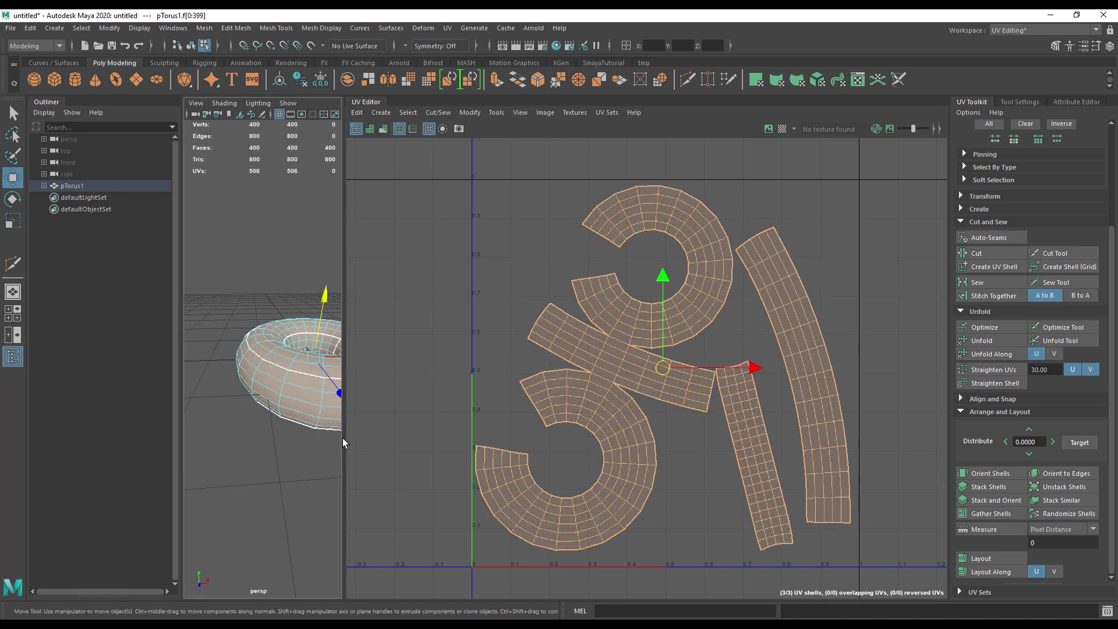